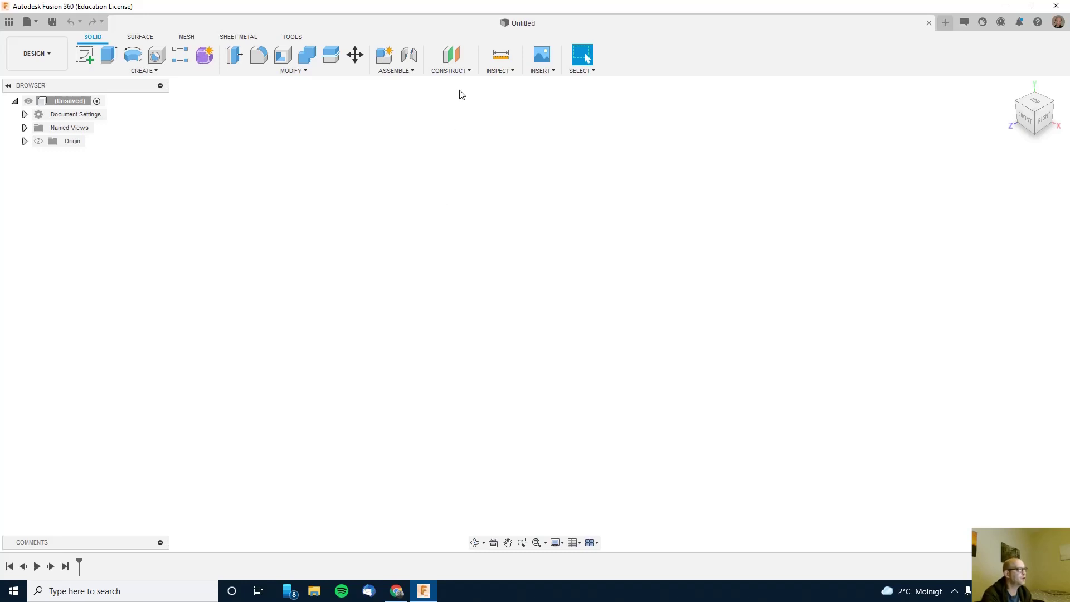
Show the CONSTRUCT menu's construction plane, axis and point tools in the empty design.
click(455, 70)
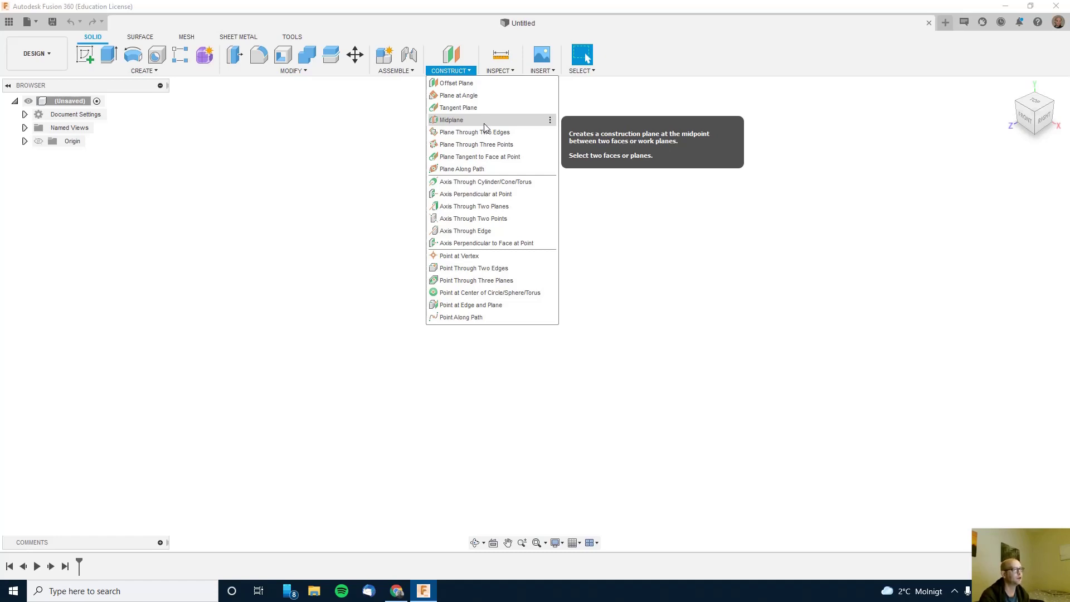
Dismiss the construction menu and start a new sketch on the ground plane.
click(346, 167)
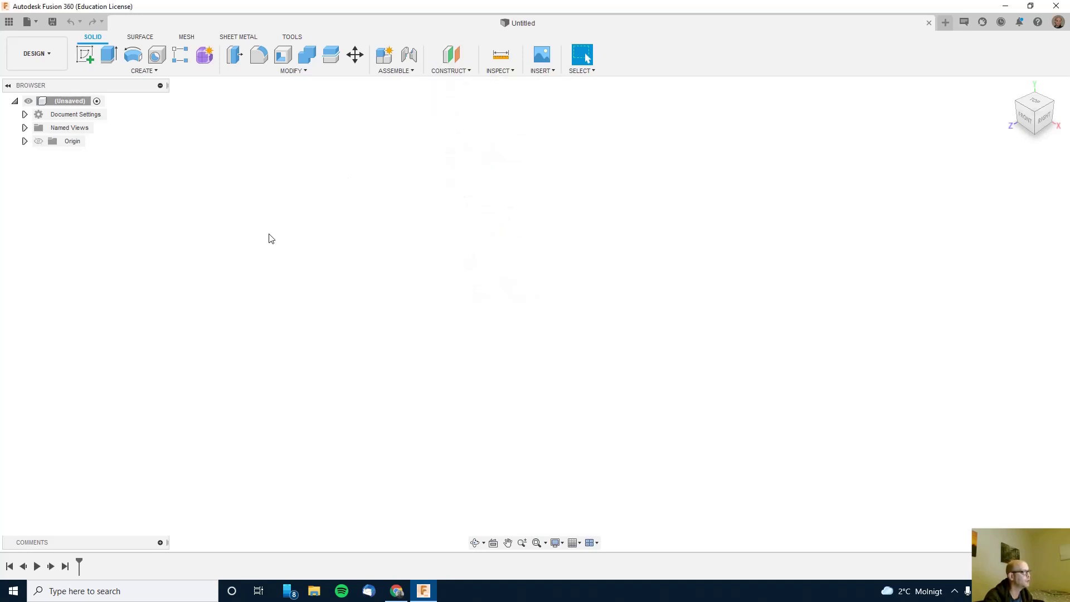
click(84, 55)
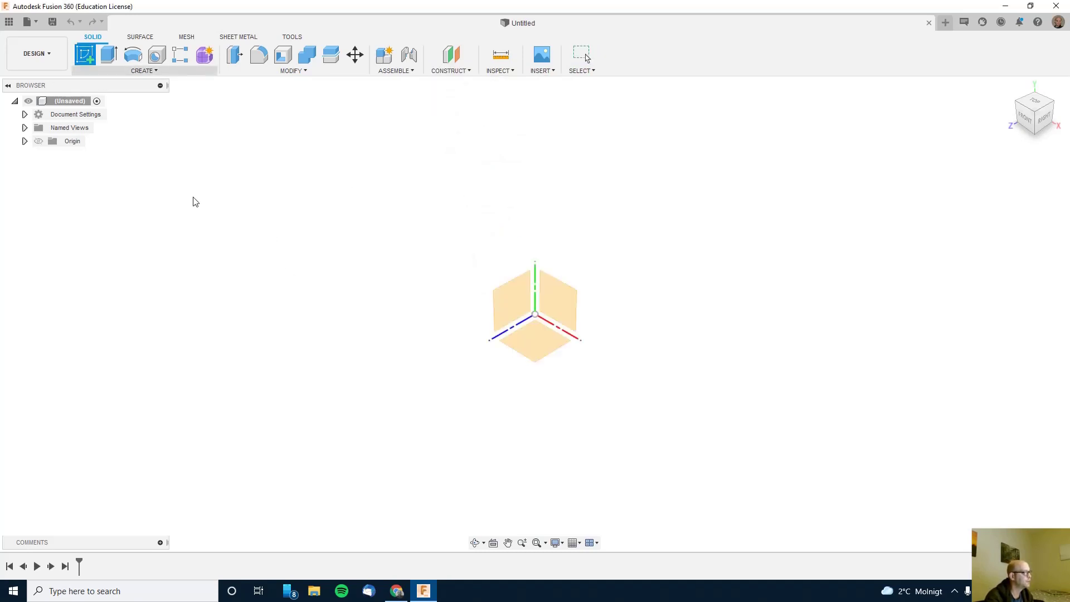
click(541, 338)
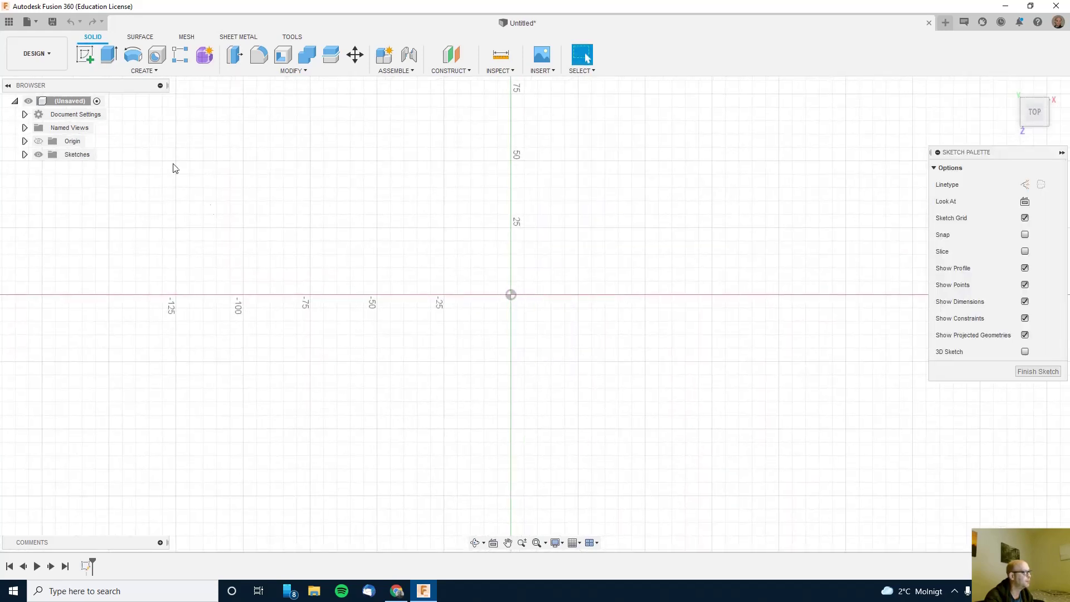
Draw a 45 mm by 45 mm rectangle from the origin and finish the sketch.
click(112, 58)
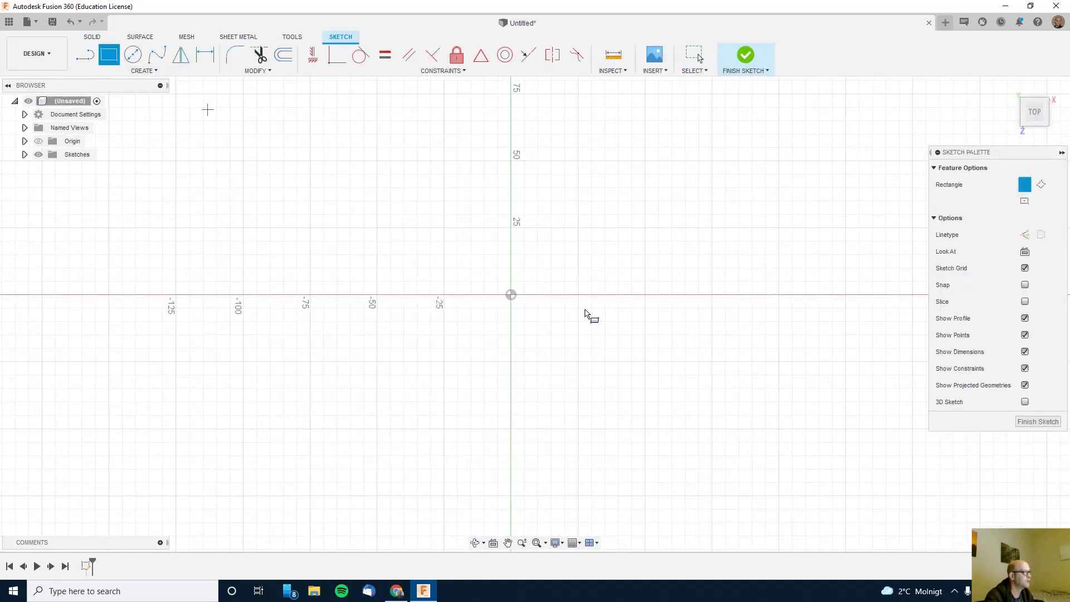
click(511, 294)
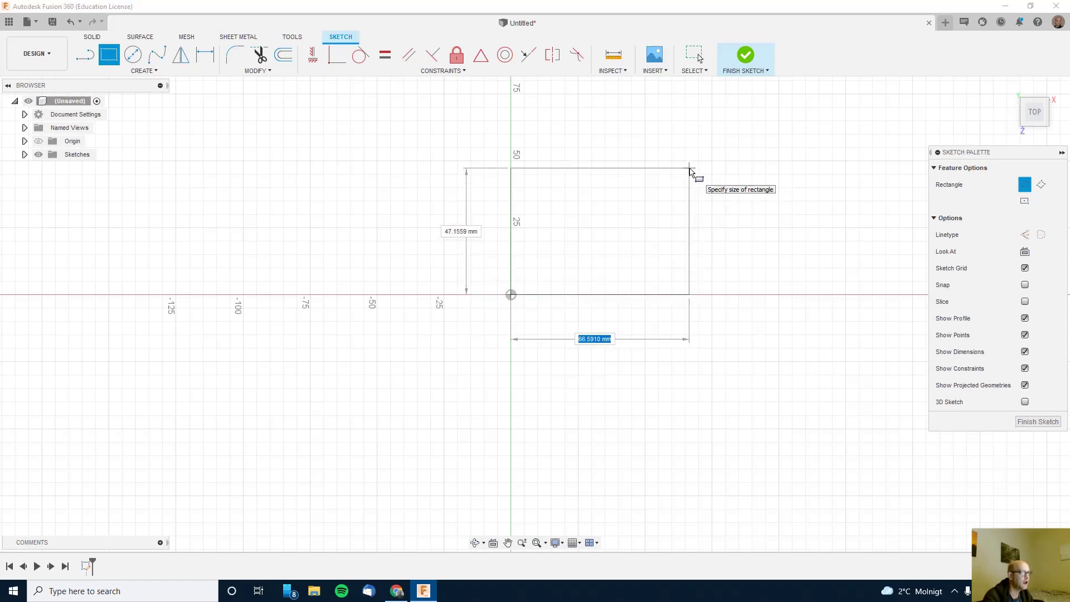
text(45)
key(Tab)
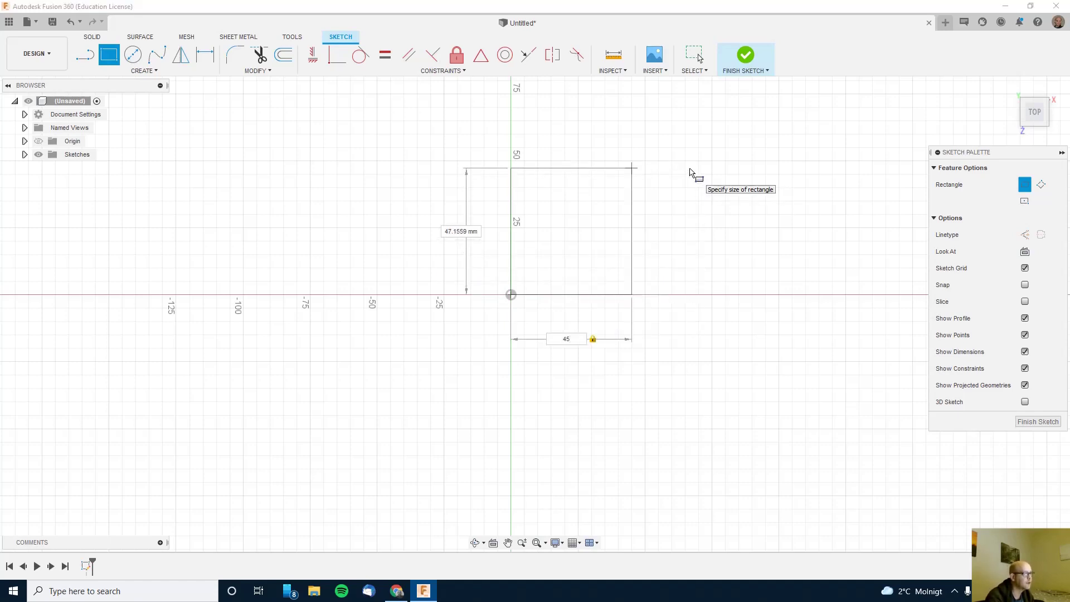
key(Tab)
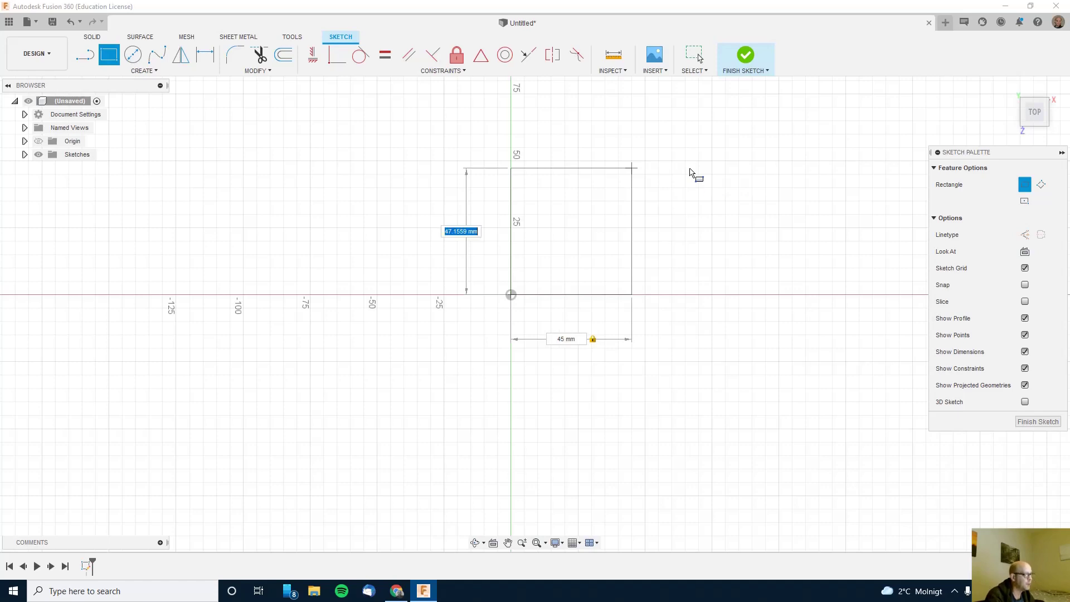
text(45)
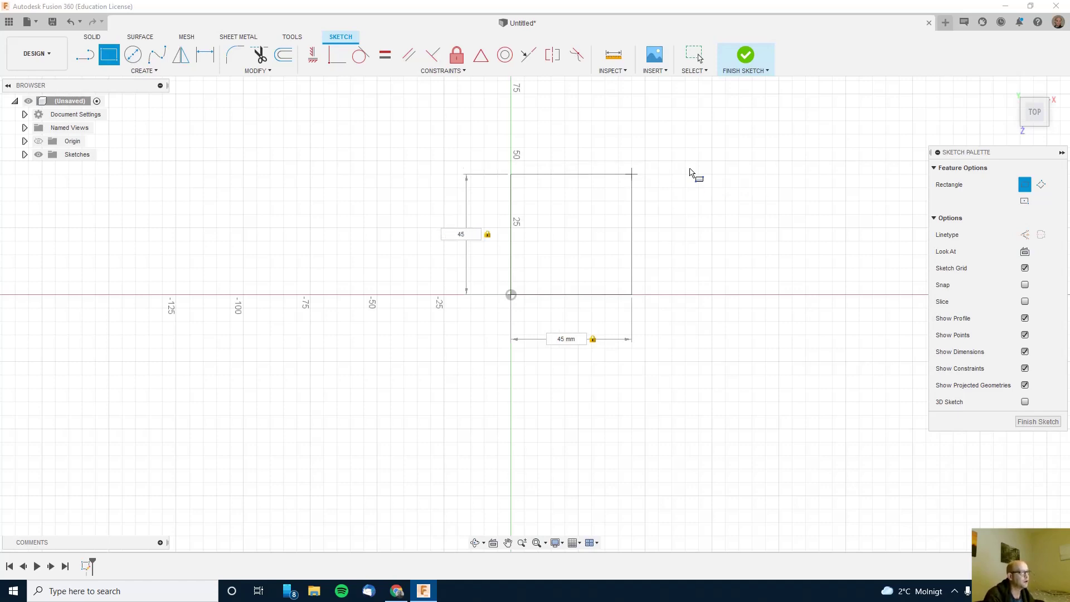
key(Return)
click(1038, 422)
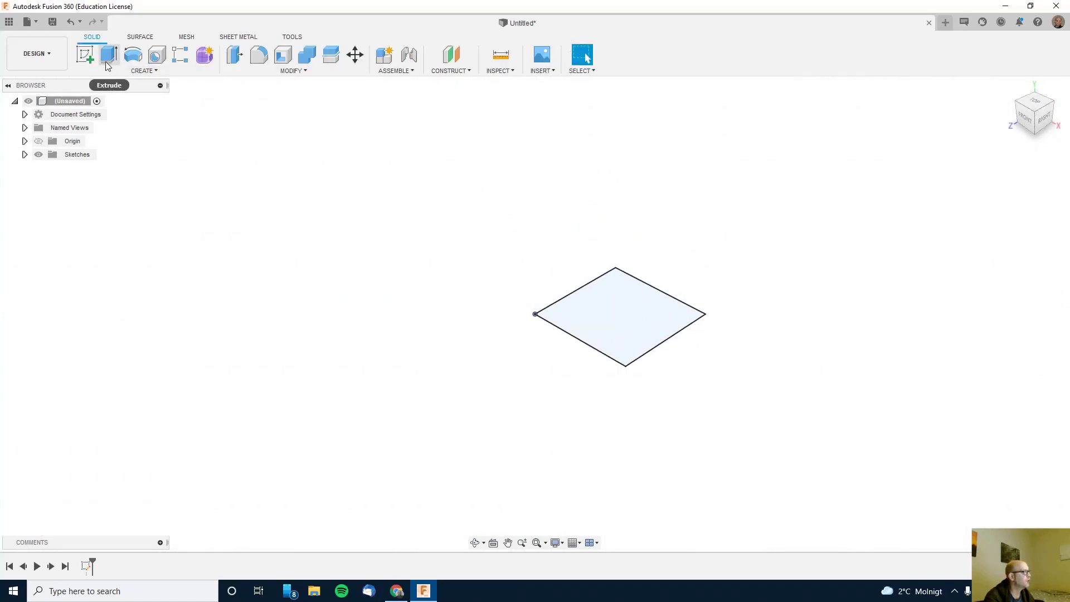
Extrude the 45 mm square 40 mm into a solid cube and select one of its faces.
click(624, 309)
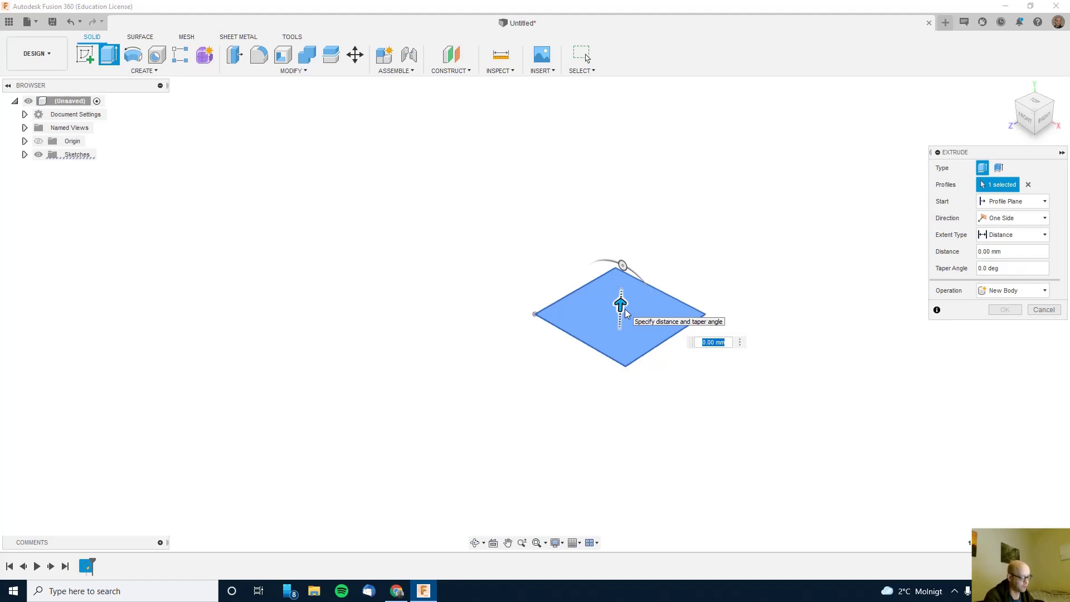
text(40)
key(Return)
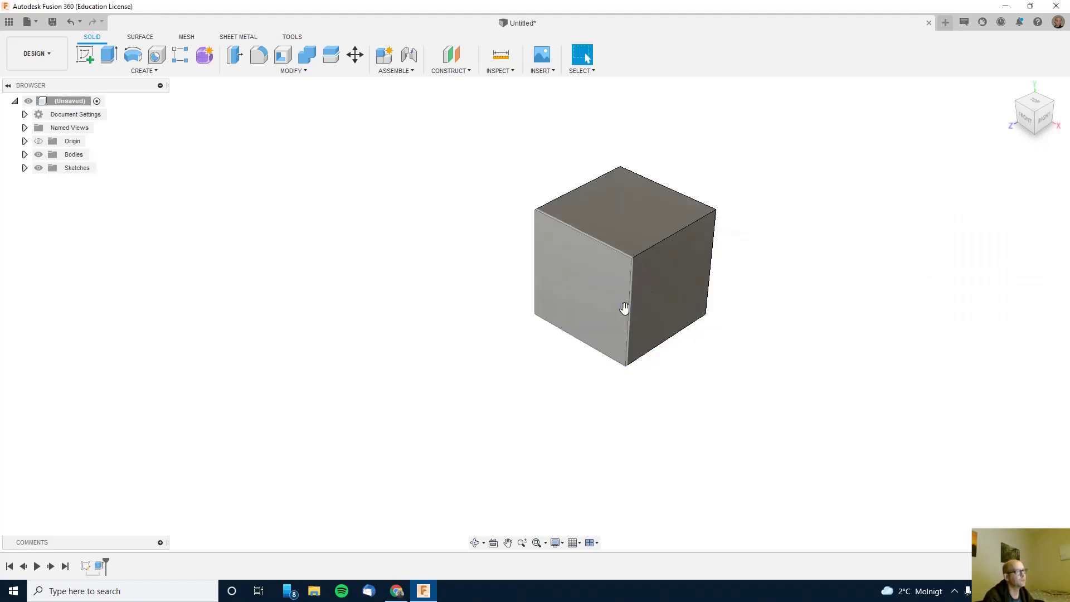
mouse_move(810, 327)
shift+middle_down()
mouse_move(653, 272)
mouse_move(717, 227)
mouse_move(791, 284)
mouse_move(807, 336)
mouse_move(703, 352)
mouse_move(681, 338)
mouse_move(758, 360)
mouse_move(727, 361)
shift+middle_up()
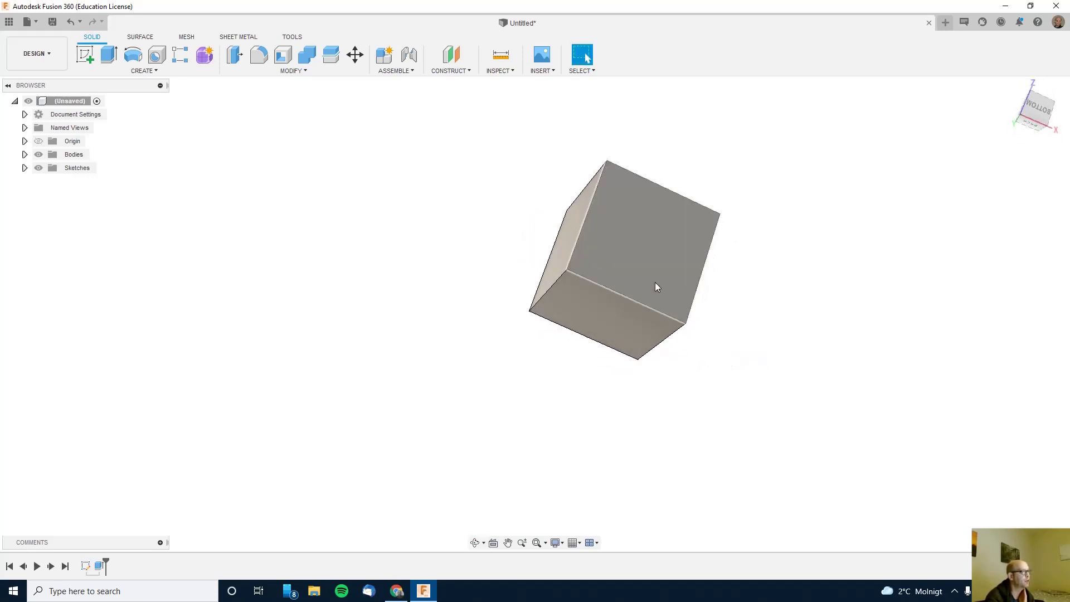
click(638, 247)
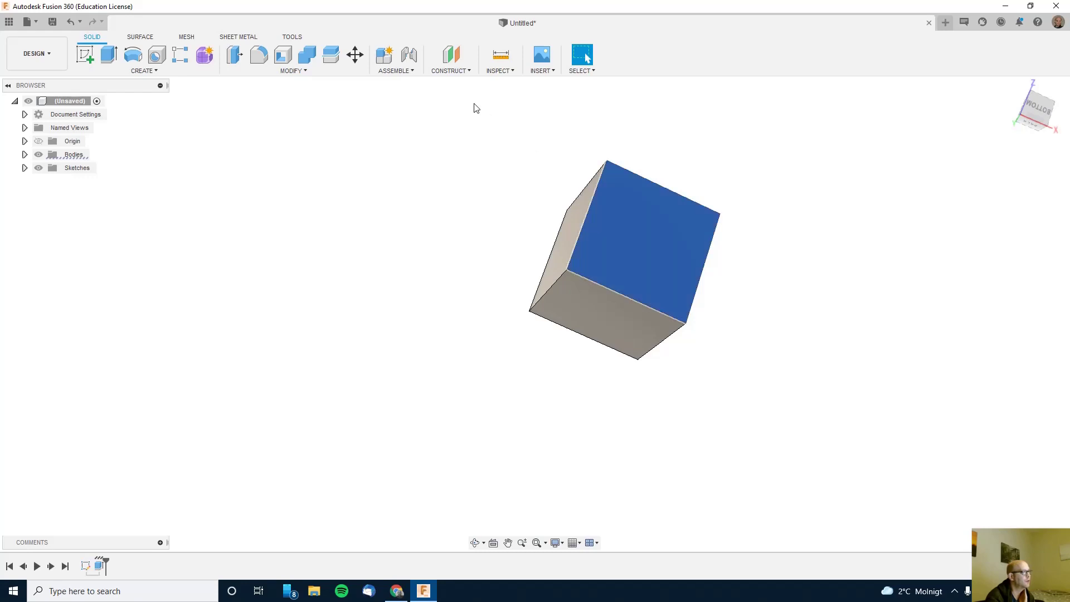
Offset a construction plane about -15.5 mm into the cube from the selected face, then select it.
click(450, 71)
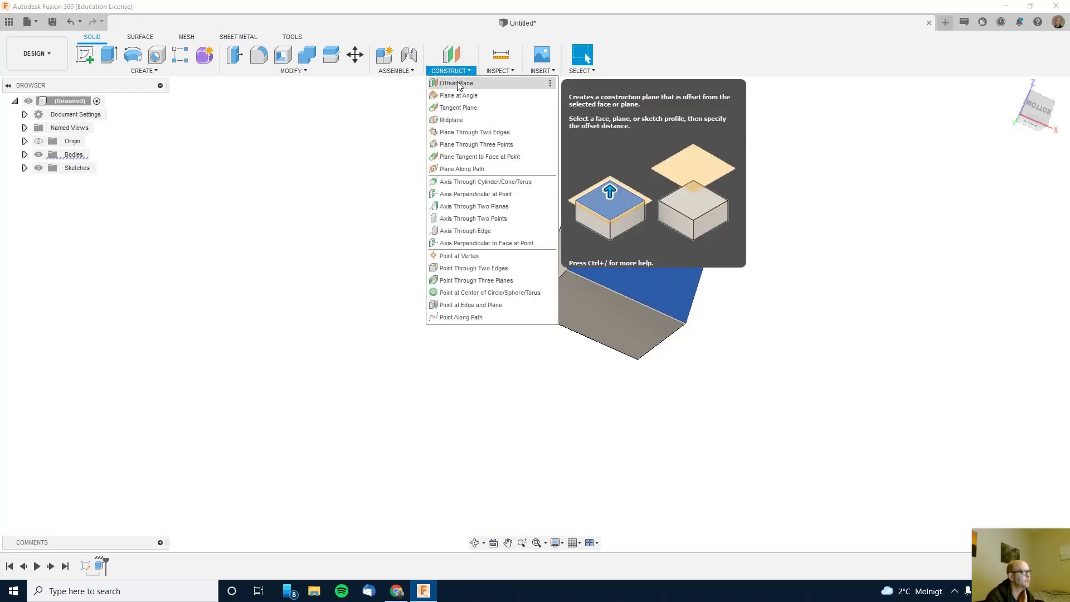
click(457, 82)
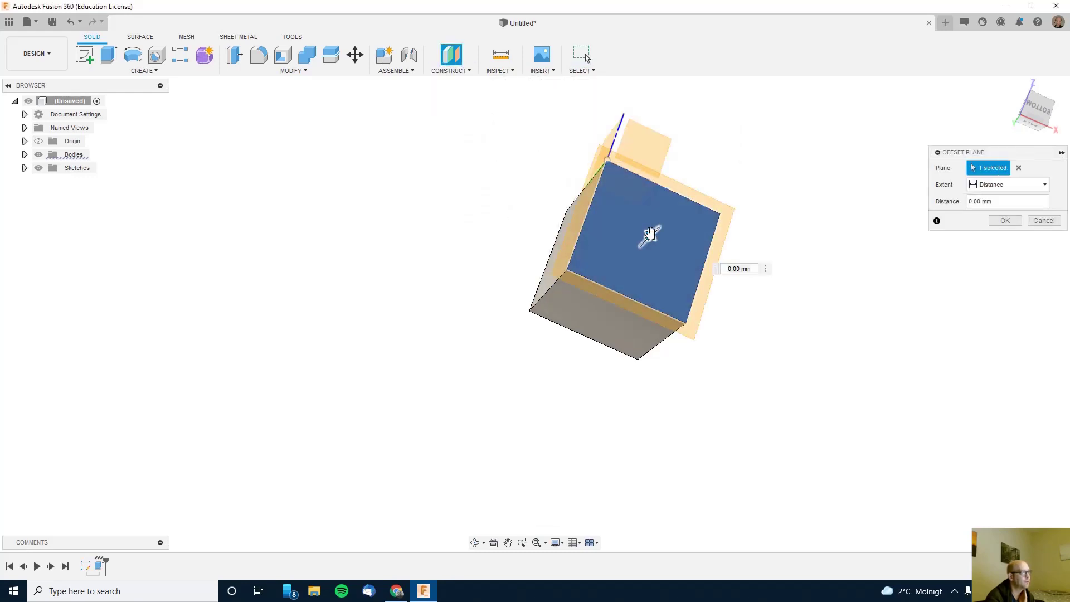
mouse_move(647, 234)
mouse_down()
mouse_move(616, 241)
mouse_move(630, 247)
mouse_move(704, 212)
mouse_move(682, 211)
mouse_move(630, 247)
mouse_up()
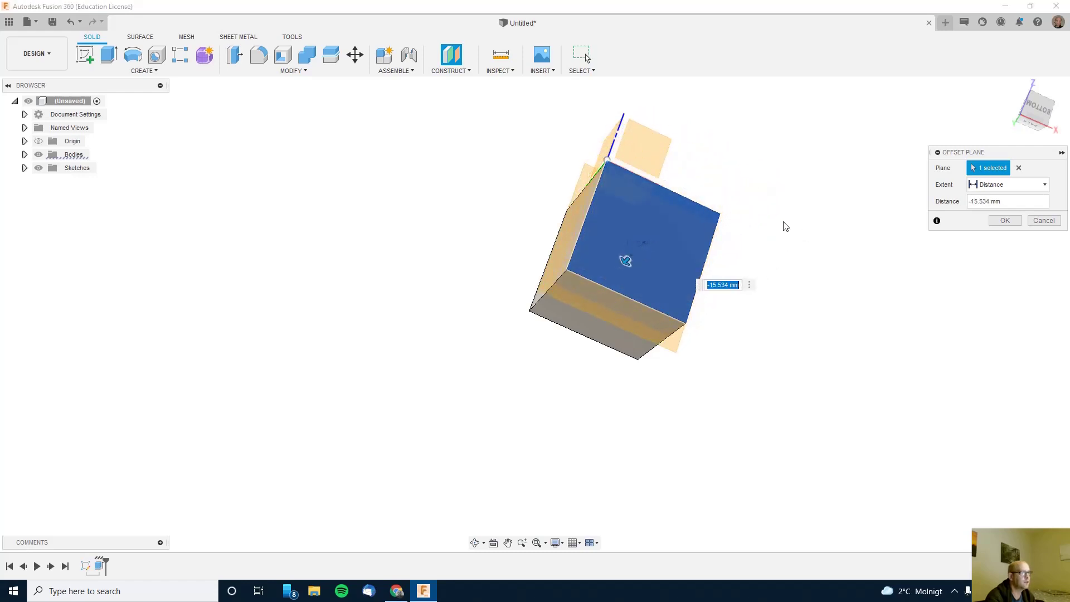
click(1005, 221)
mouse_move(767, 406)
shift+middle_down()
mouse_move(800, 320)
mouse_move(748, 375)
shift+middle_up()
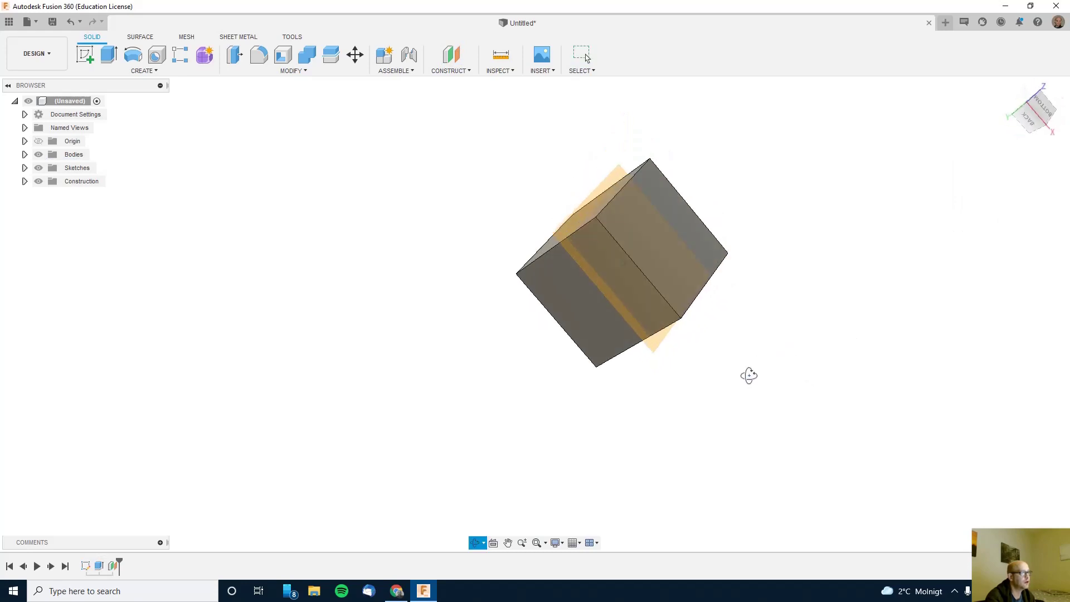
click(678, 256)
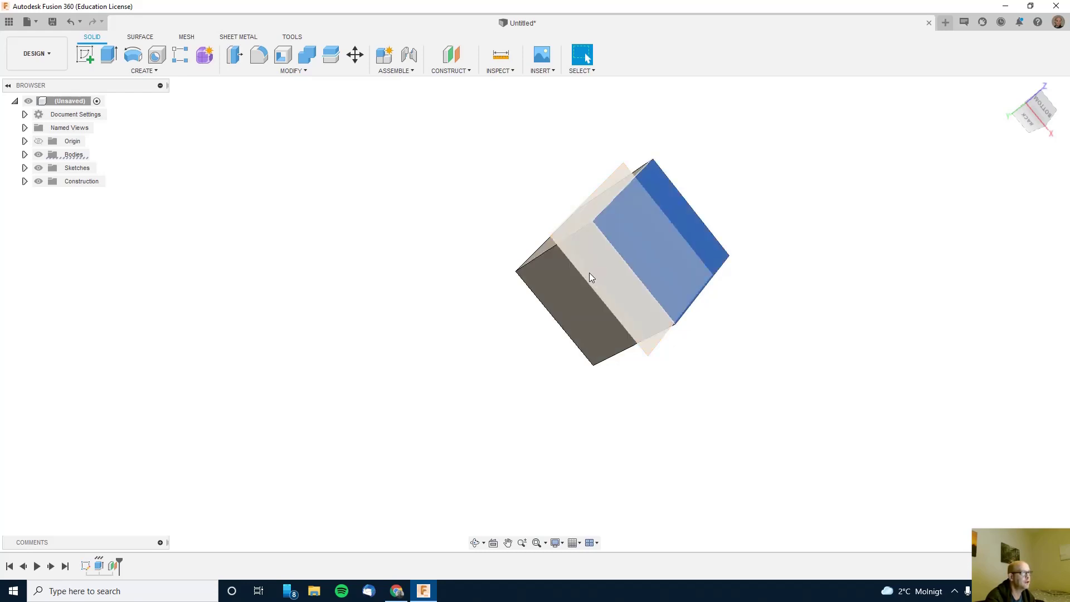
click(563, 237)
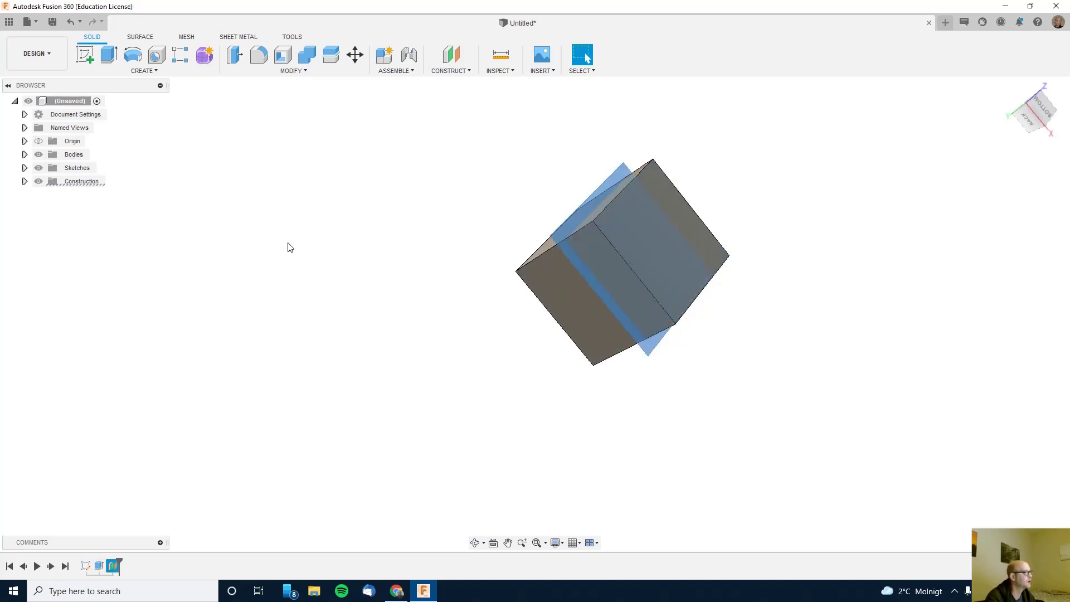
Sketch a 20 mm diameter circle centred at the origin on Plane1 and finish the sketch.
click(24, 181)
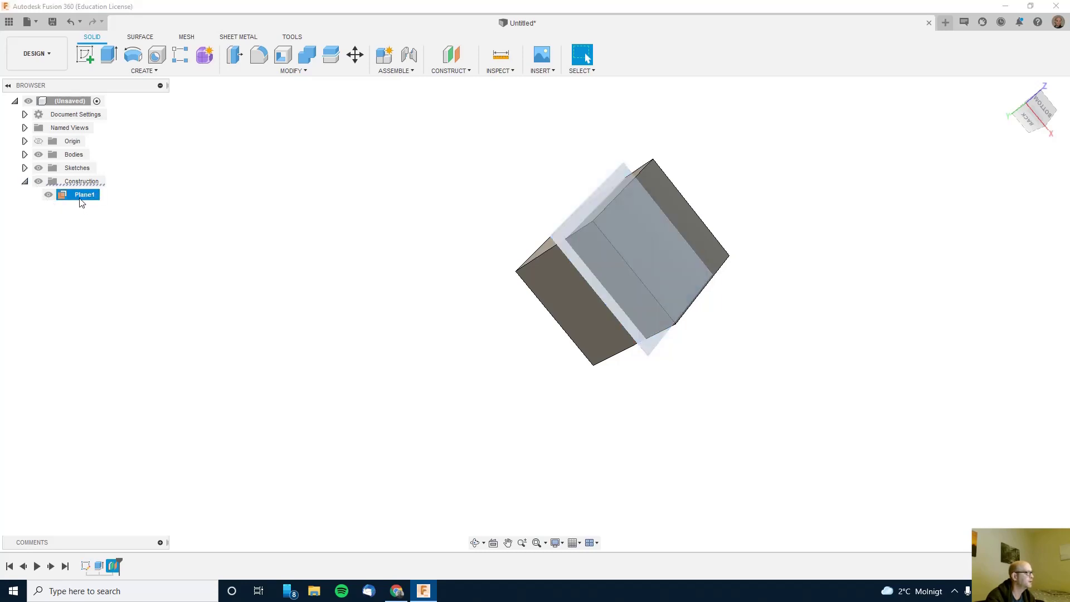
click(88, 53)
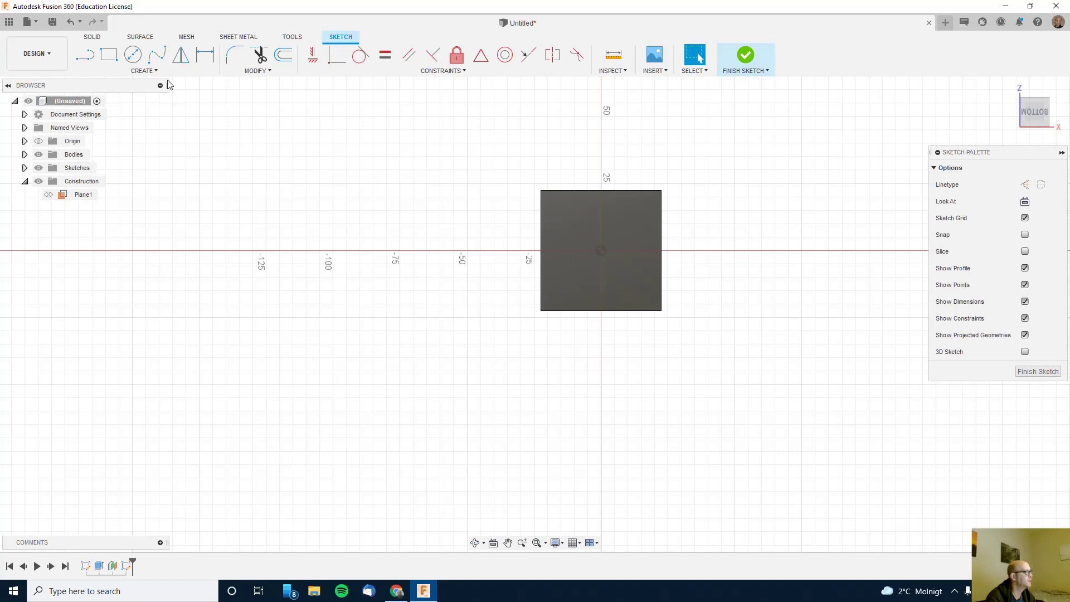
click(133, 54)
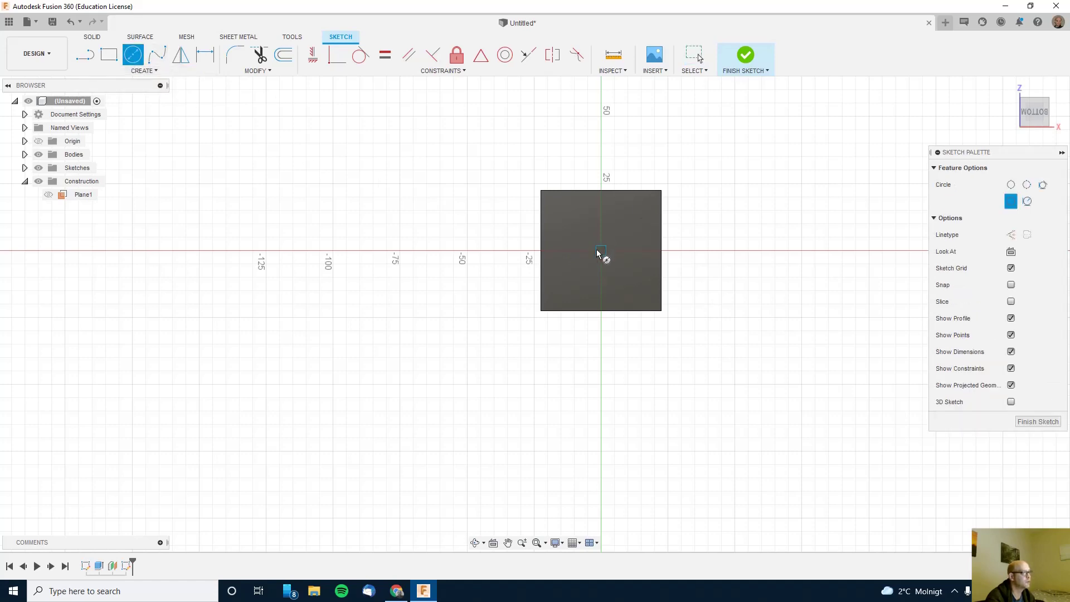
click(600, 251)
text(20)
key(Return)
click(1038, 421)
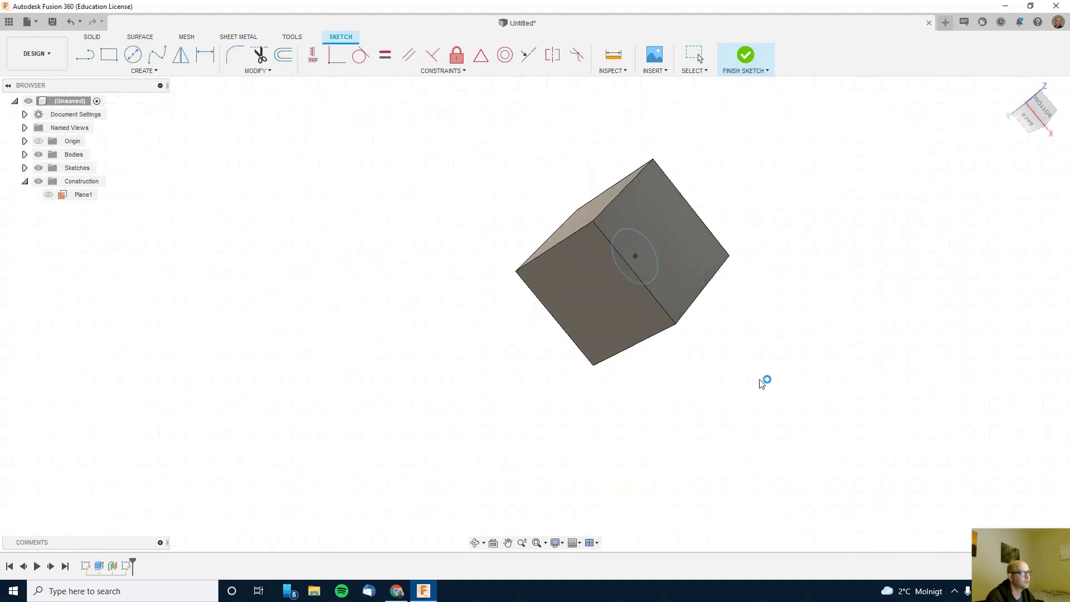
mouse_move(732, 388)
shift+middle_down()
mouse_move(741, 323)
mouse_move(686, 395)
mouse_move(716, 359)
shift+middle_up()
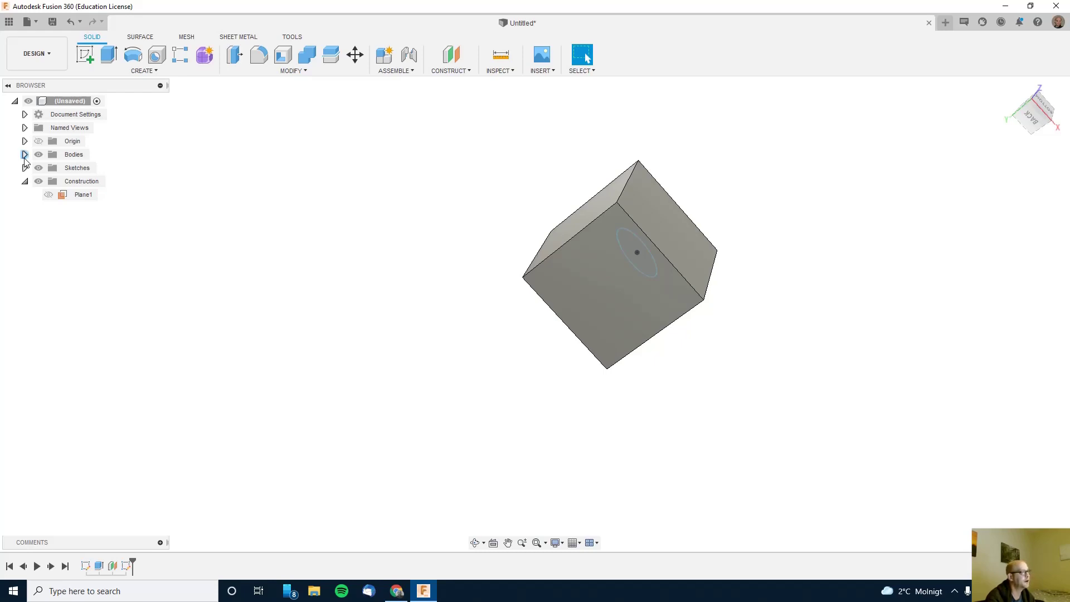
Hide Body1 and begin extruding the 20 mm circle outward.
click(24, 157)
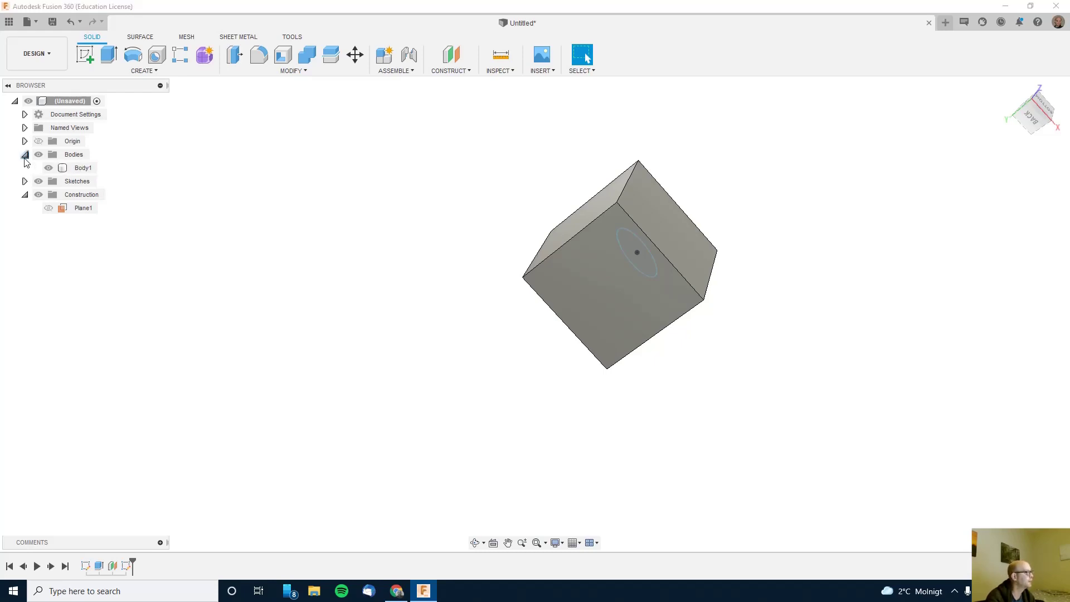
click(49, 170)
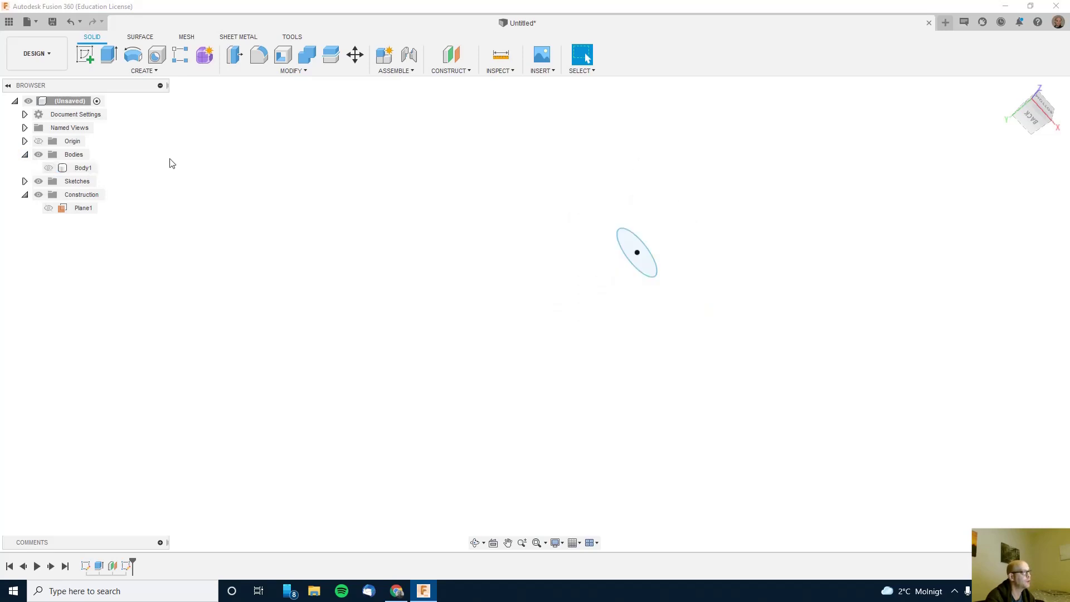
key(e)
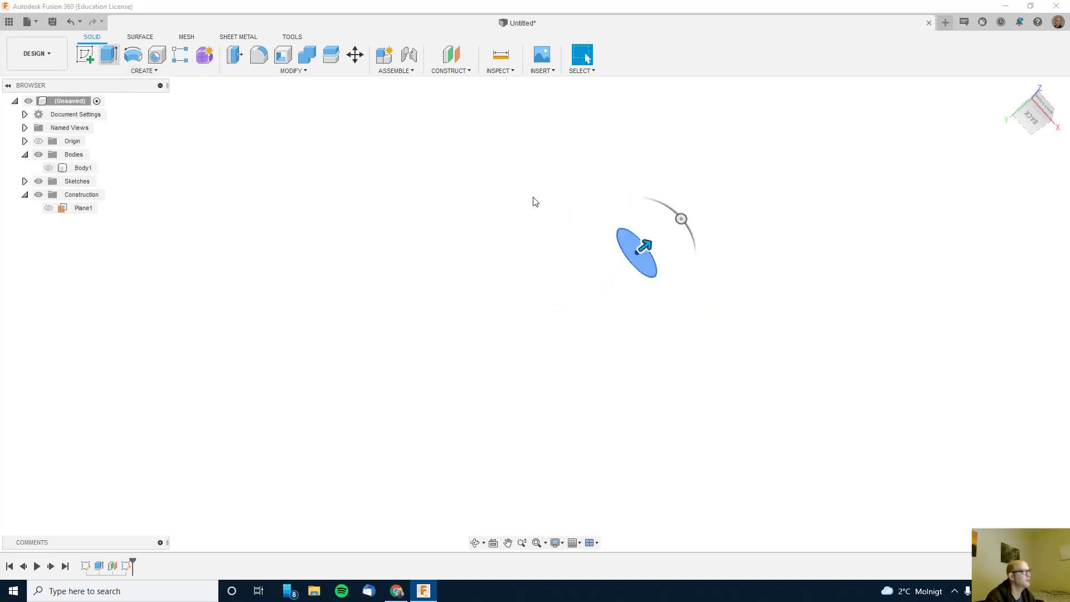
drag(645, 243, 742, 208)
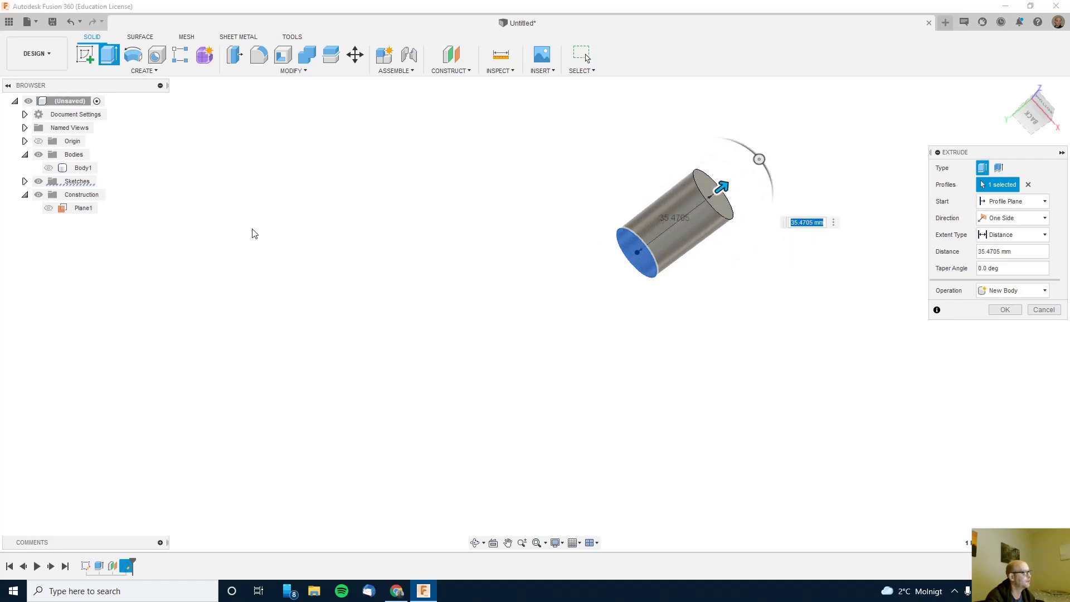
Show Body1 again and confirm the extrusion as a roughly 35.5 mm cut through the cube.
click(49, 168)
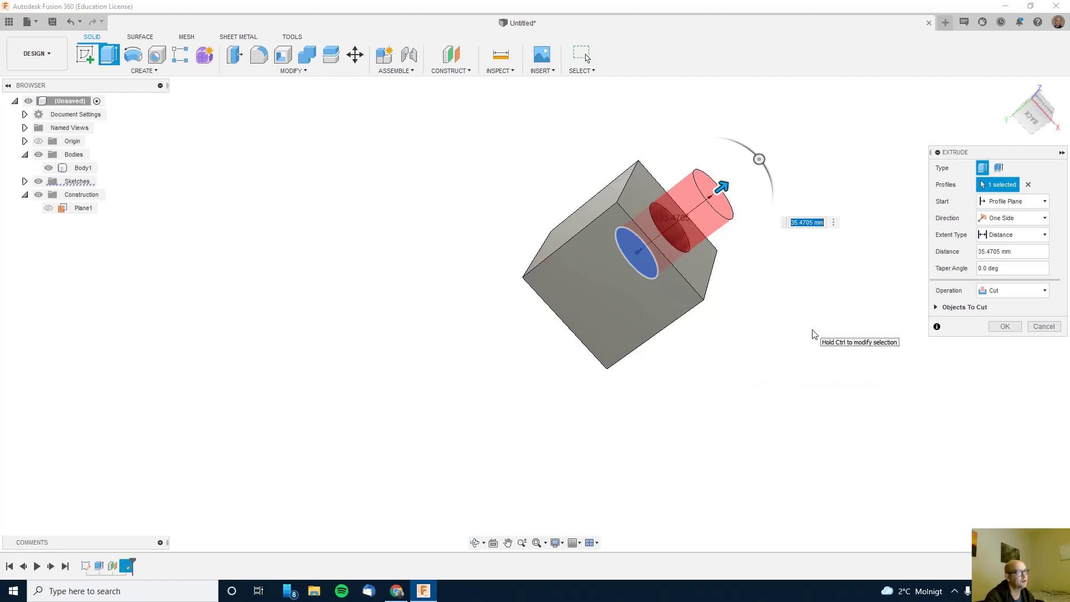
shift+middle_drag(811, 335, 926, 335)
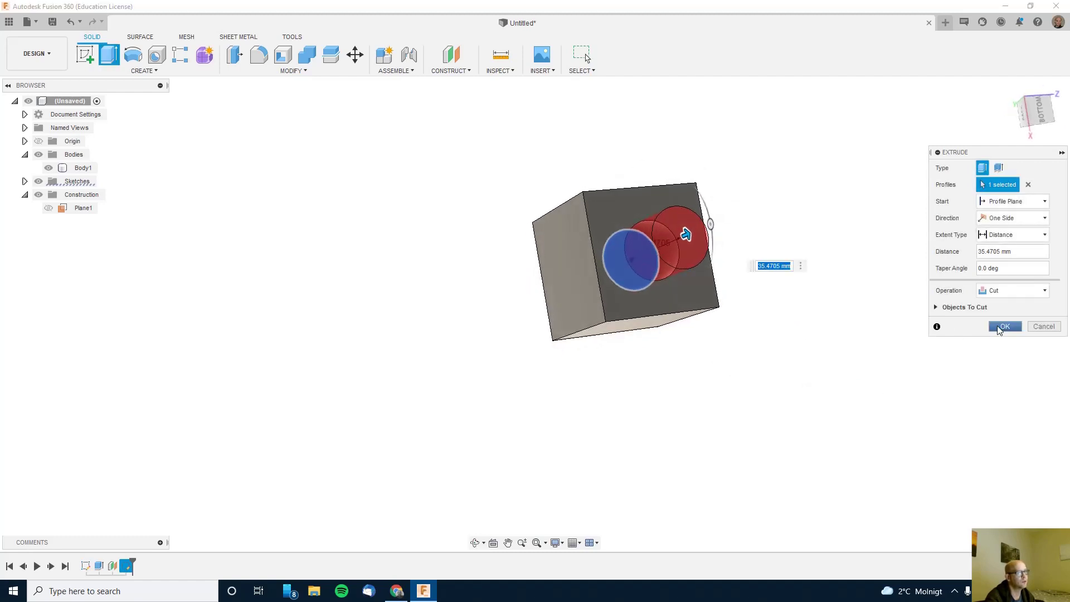
click(1005, 327)
mouse_move(767, 382)
shift+middle_down()
mouse_move(704, 375)
mouse_move(707, 346)
mouse_move(760, 333)
mouse_move(836, 382)
mouse_move(862, 366)
mouse_move(838, 365)
shift+middle_up()
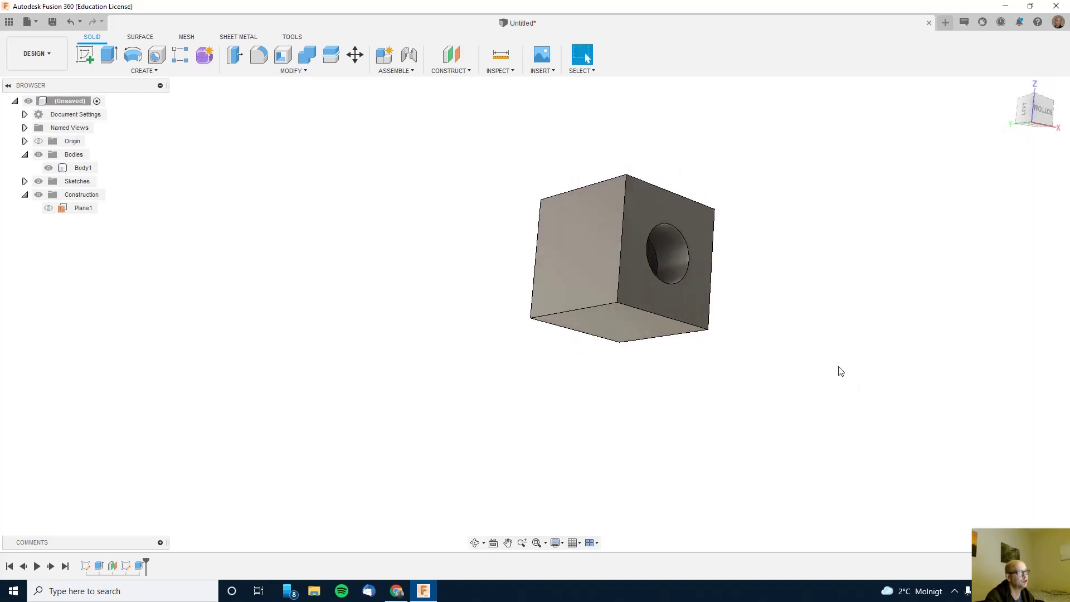
click(705, 322)
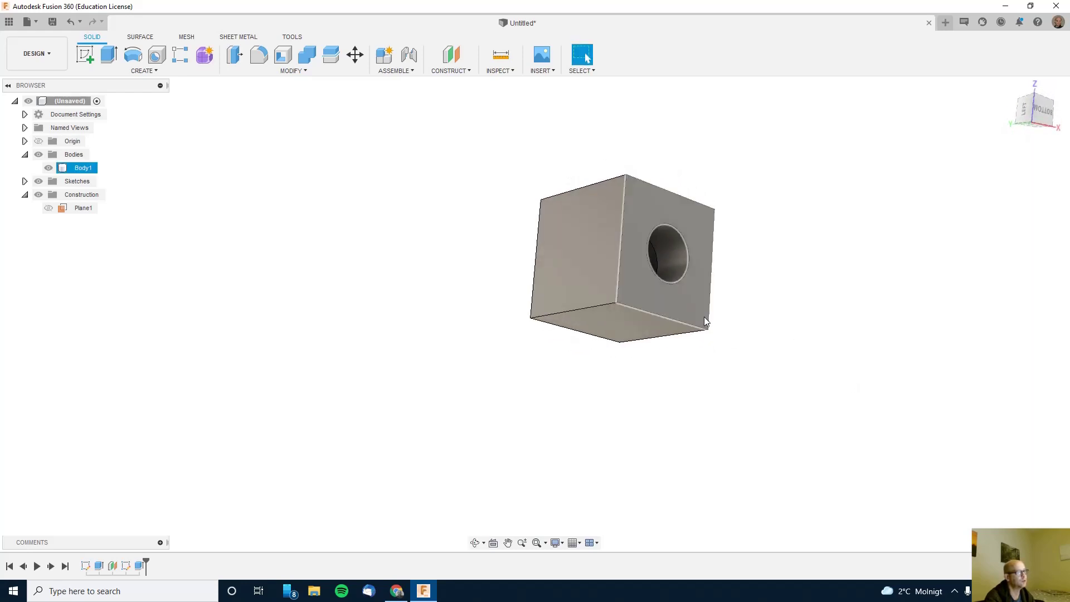
click(728, 356)
mouse_move(728, 356)
shift+middle_down()
mouse_move(750, 380)
mouse_move(712, 370)
mouse_move(719, 348)
mouse_move(702, 382)
mouse_move(738, 386)
mouse_move(780, 342)
mouse_move(738, 384)
mouse_move(685, 365)
mouse_move(618, 408)
mouse_move(688, 431)
mouse_move(769, 396)
mouse_move(734, 397)
mouse_move(710, 381)
mouse_move(722, 354)
shift+middle_up()
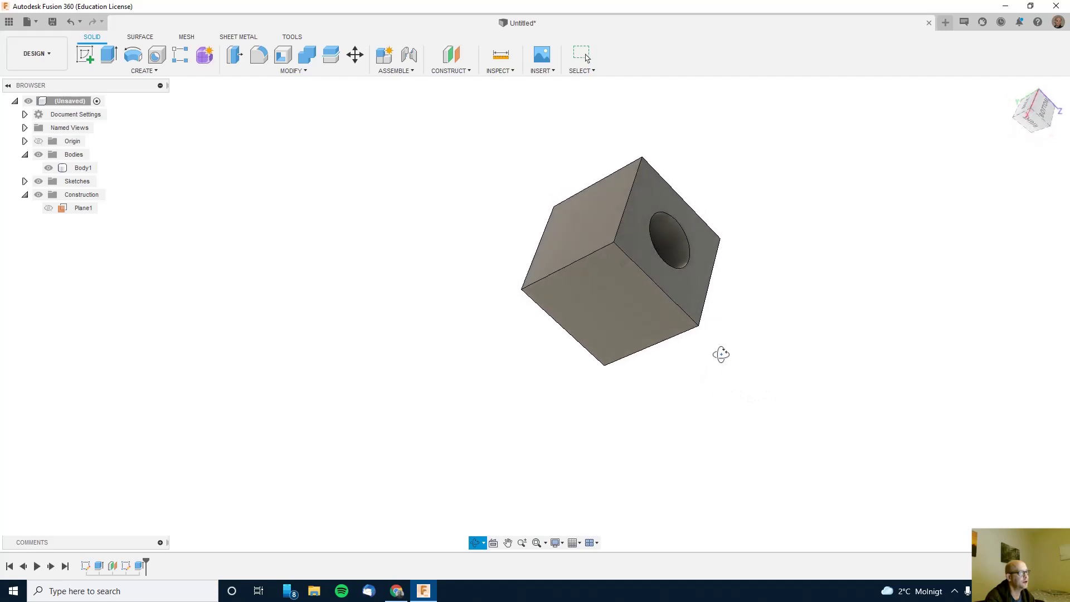
drag(722, 354, 721, 368)
key(Escape)
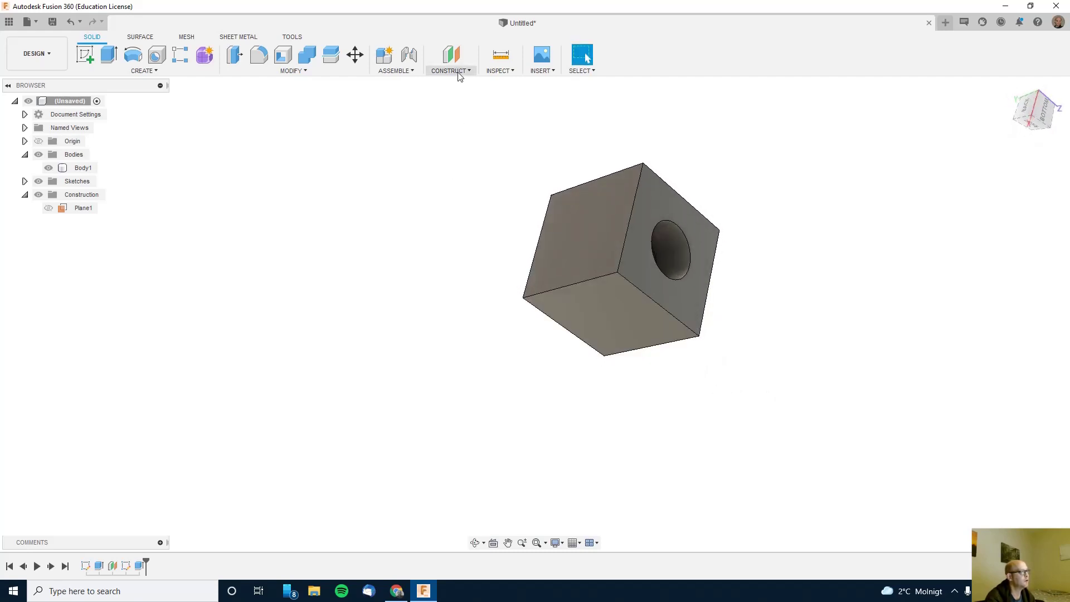
Create Plane2 as a midplane between two opposite faces of the cube.
click(453, 73)
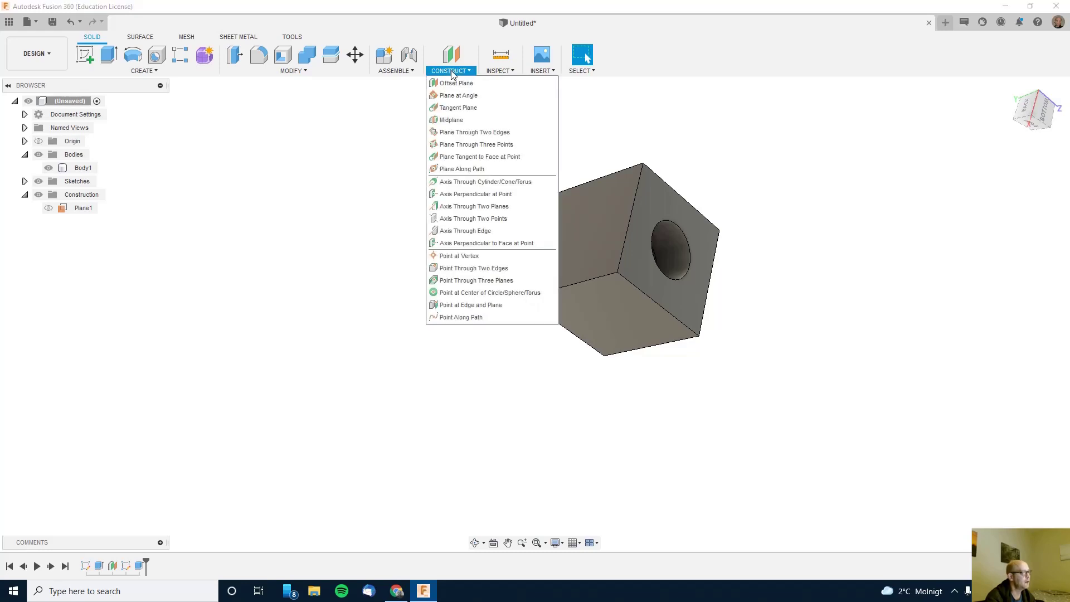
click(458, 120)
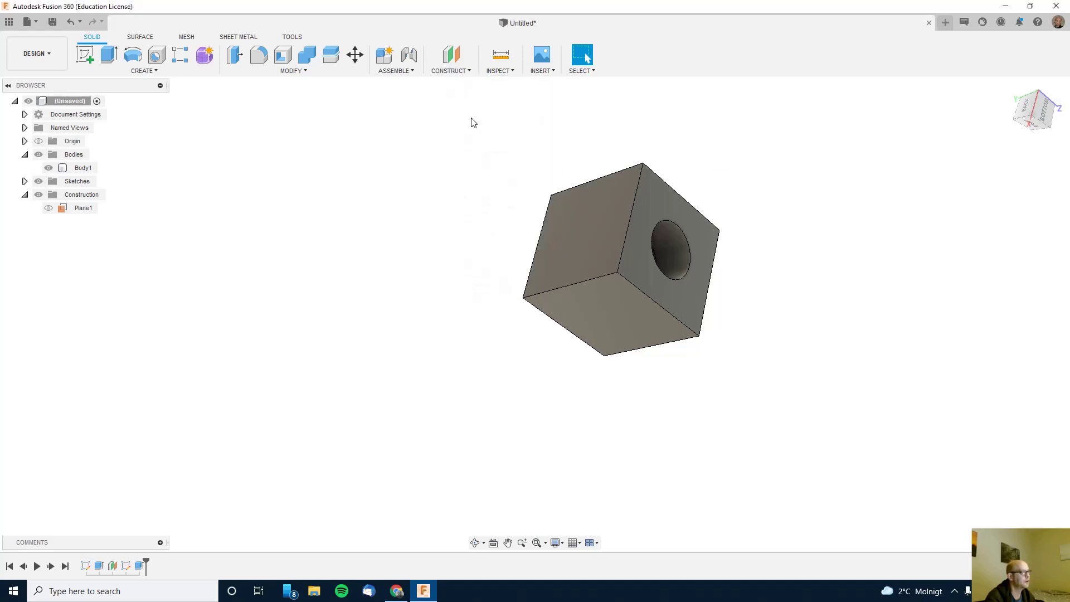
click(658, 204)
shift+middle_drag(508, 260, 574, 262)
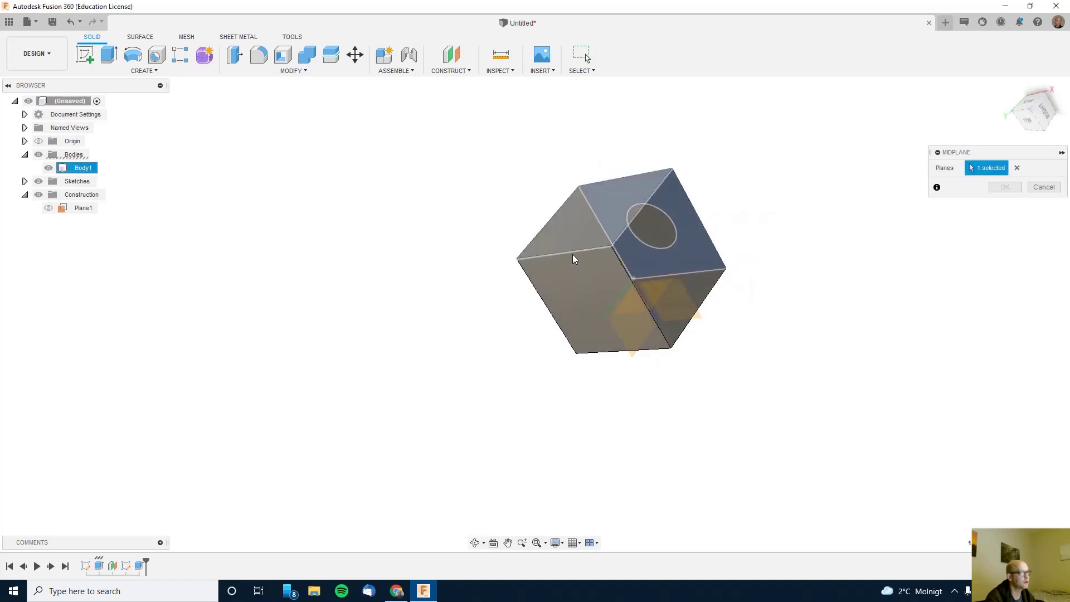
click(576, 265)
mouse_move(657, 300)
shift+middle_down()
mouse_move(767, 286)
mouse_move(712, 311)
mouse_move(690, 342)
mouse_move(667, 342)
mouse_move(706, 335)
shift+middle_up()
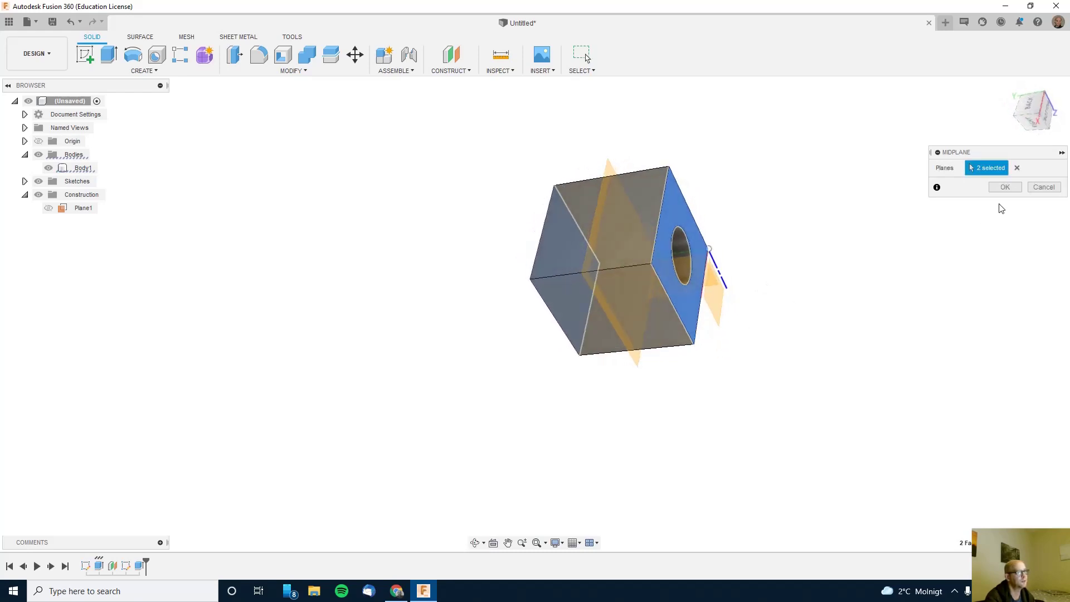
click(1005, 186)
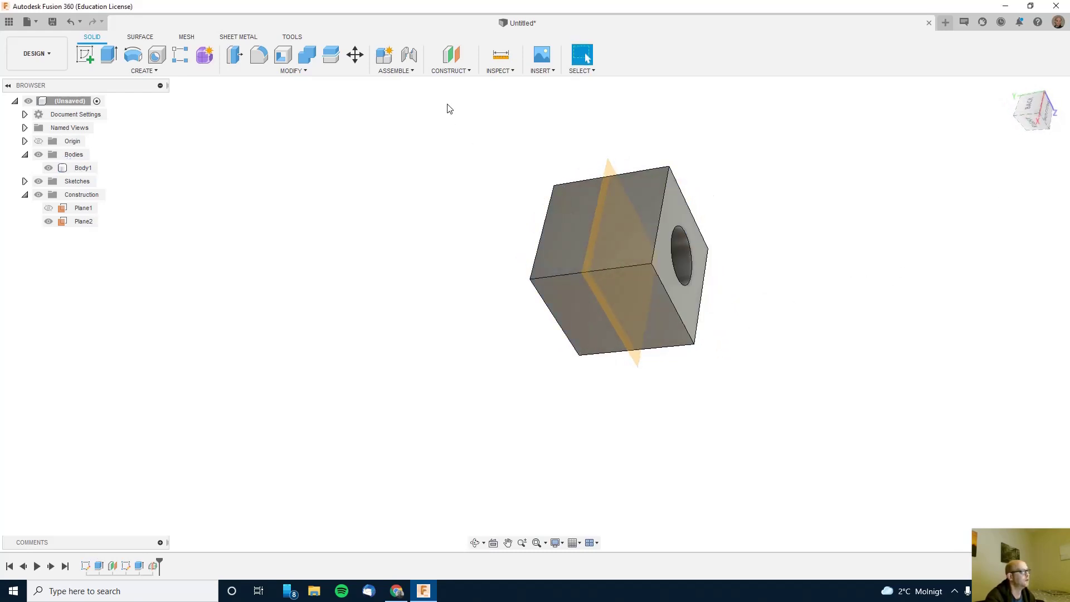
Create Plane3 through two opposite cube edges, slicing the cube diagonally.
click(451, 71)
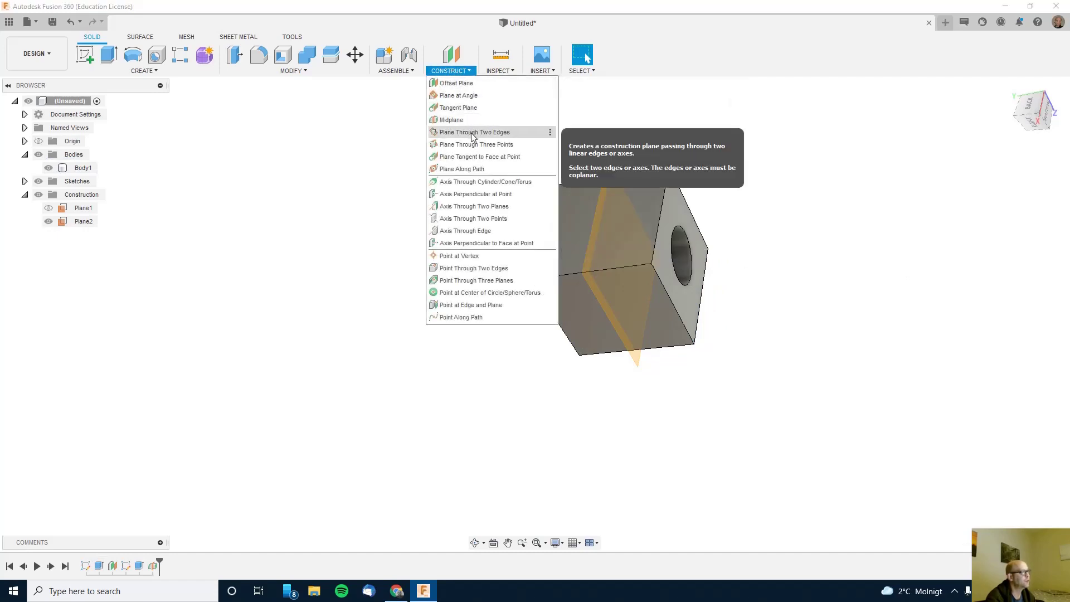
click(472, 132)
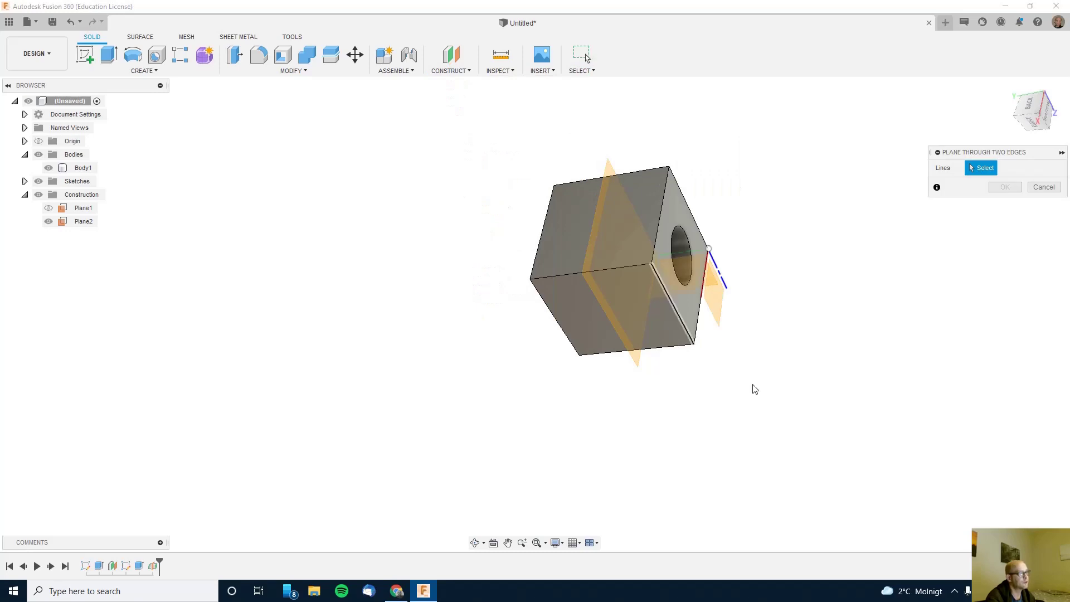
shift+middle_drag(685, 381, 674, 353)
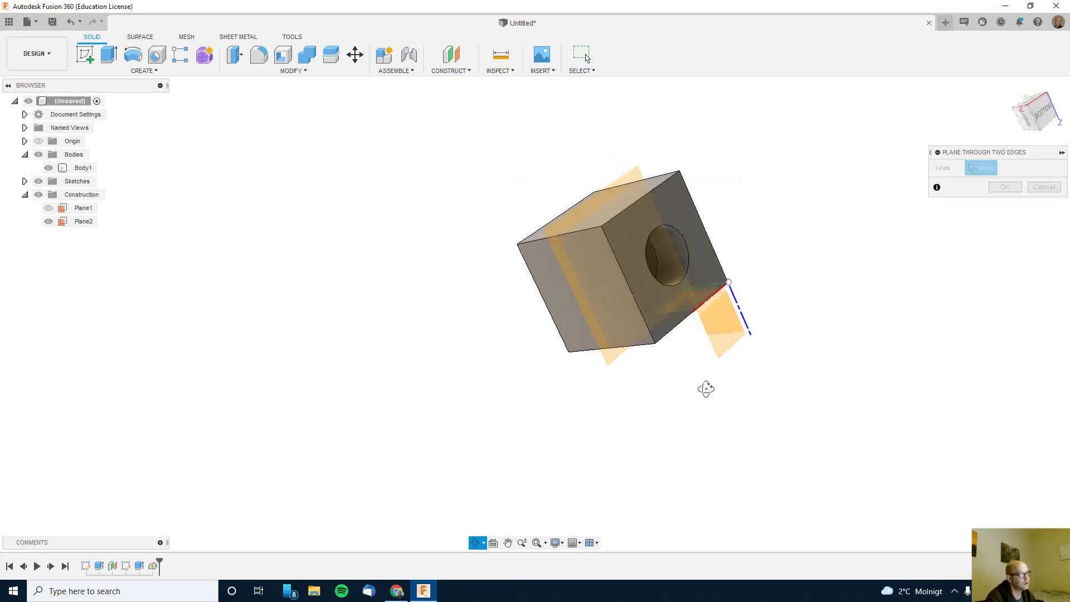
click(657, 335)
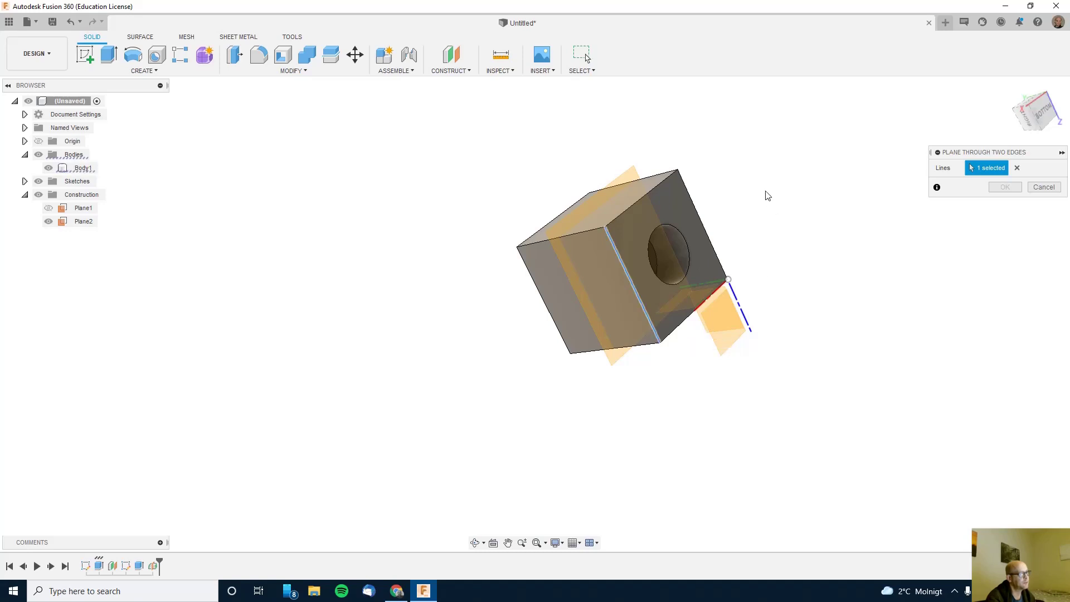
shift+middle_drag(767, 195, 855, 246)
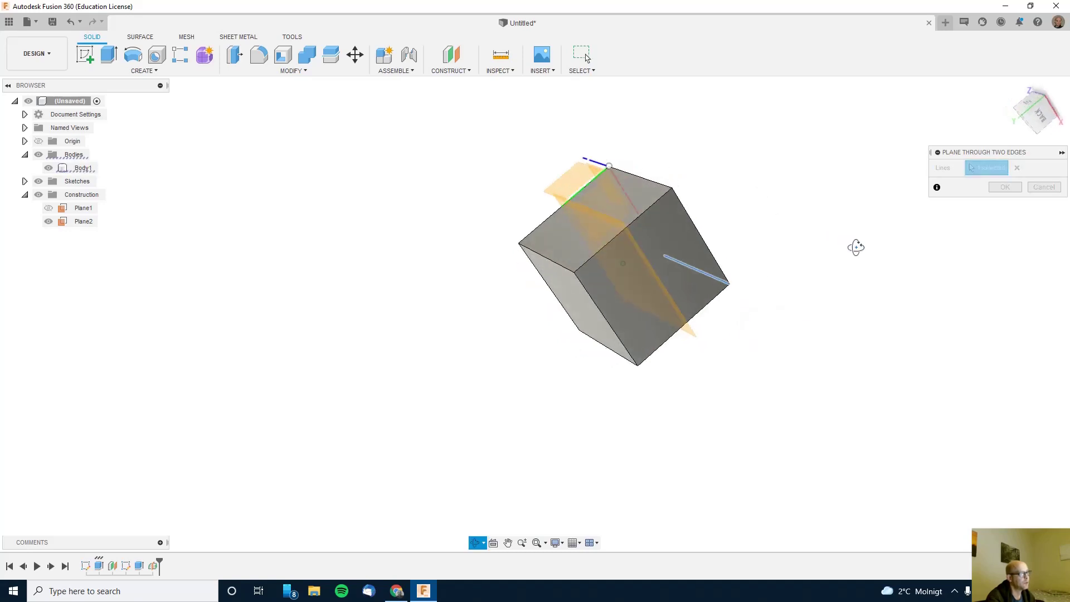
click(559, 266)
mouse_move(758, 377)
shift+middle_down()
mouse_move(714, 353)
mouse_move(712, 336)
mouse_move(710, 393)
shift+middle_up()
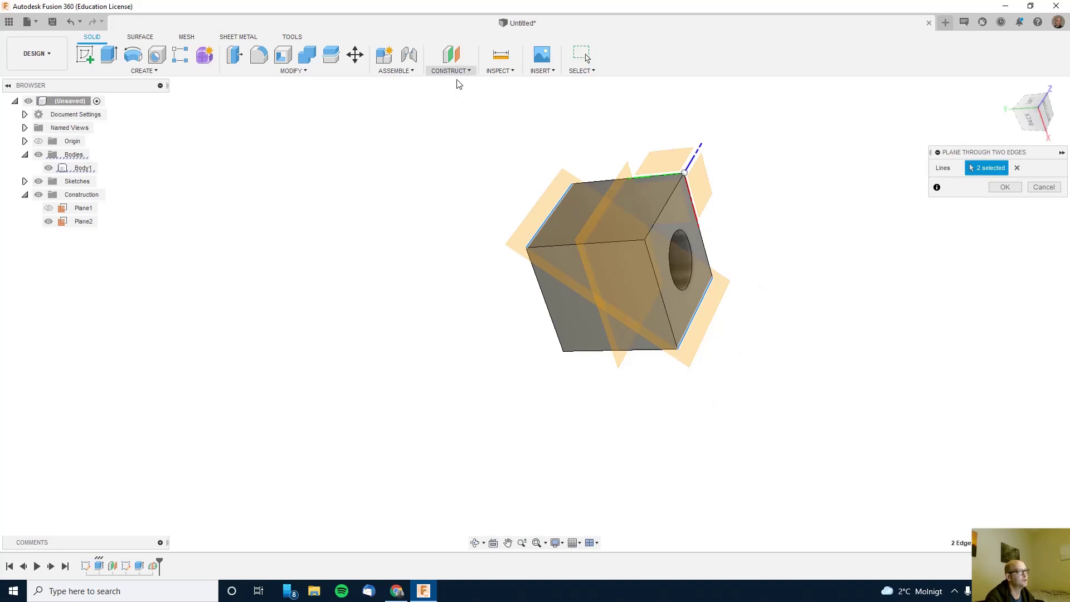
click(1005, 187)
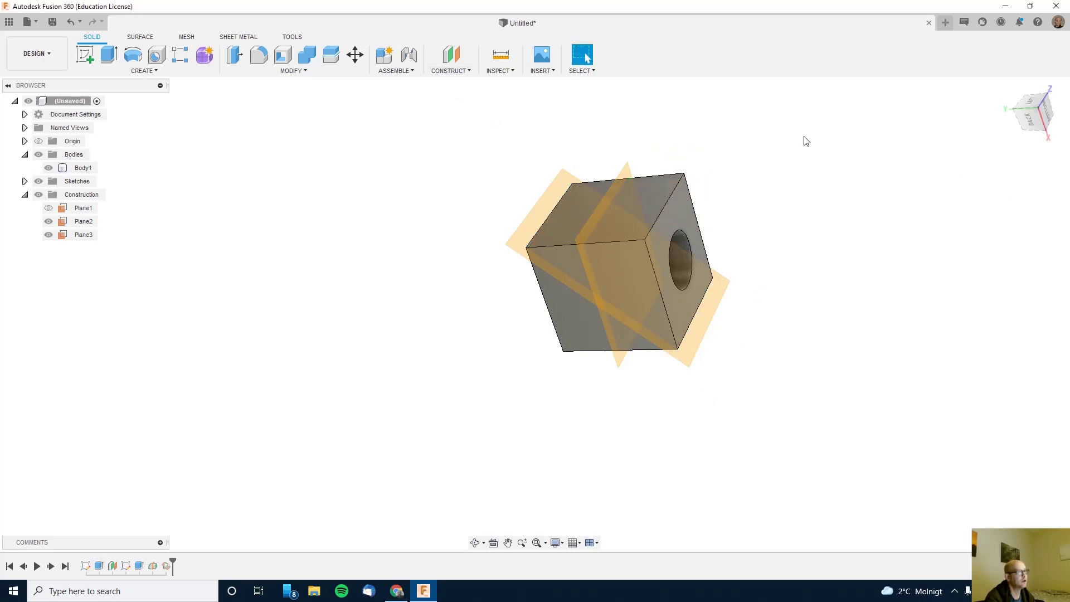
click(440, 72)
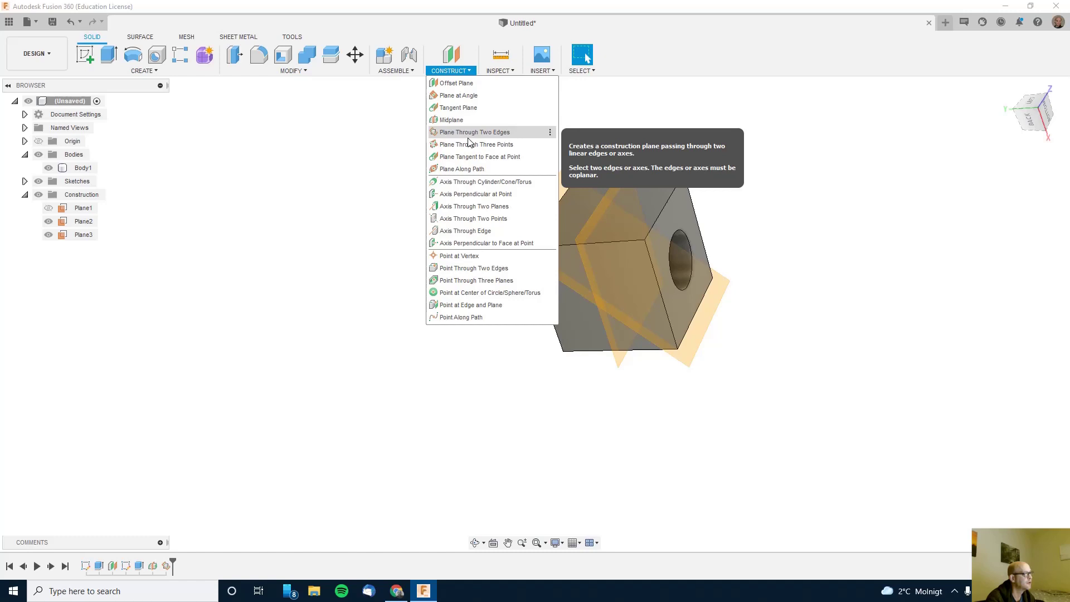
click(488, 219)
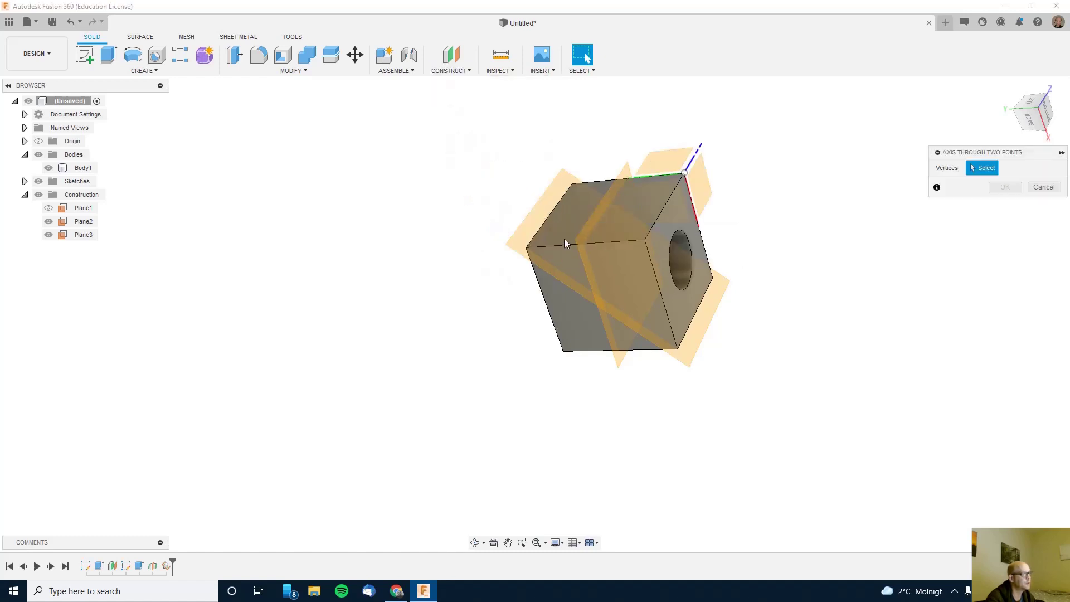
mouse_move(778, 324)
shift+middle_down()
mouse_move(745, 284)
mouse_move(745, 242)
shift+middle_up()
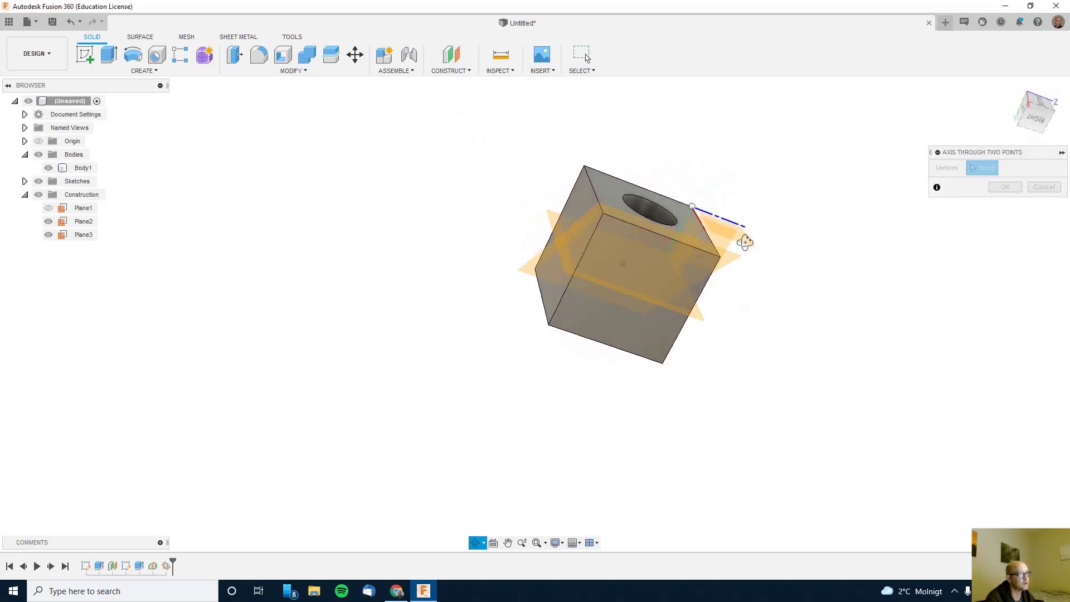
click(664, 363)
shift+middle_drag(760, 268, 812, 354)
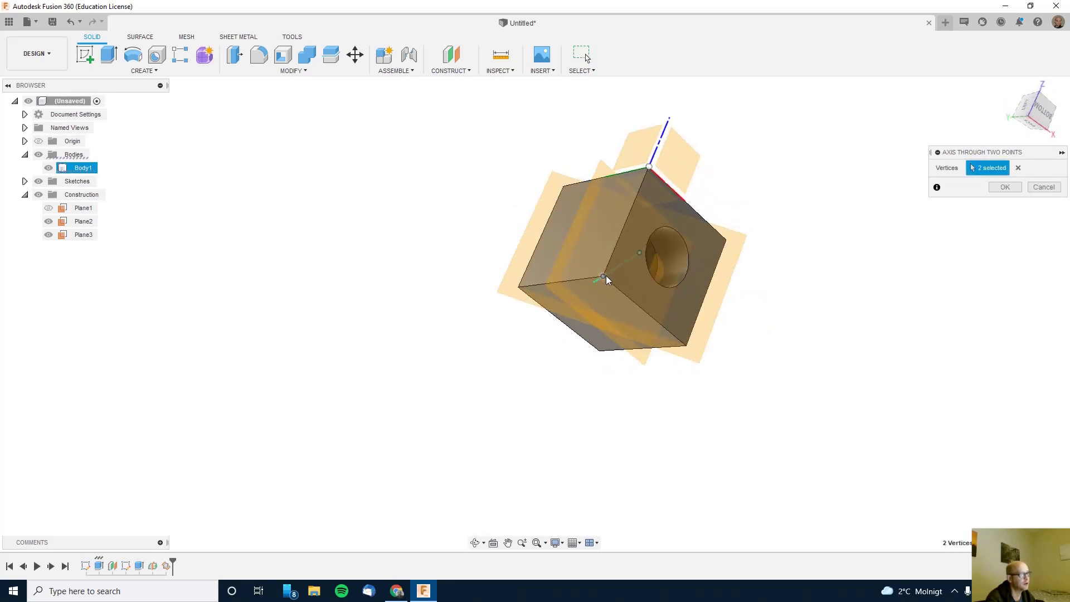
shift+middle_drag(771, 356, 701, 284)
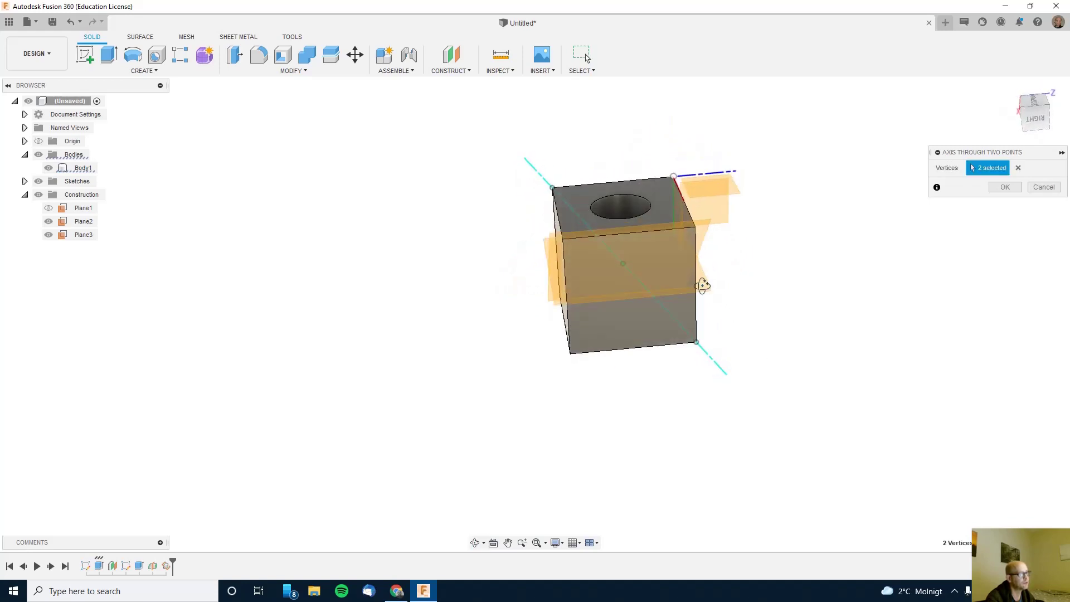
click(1040, 189)
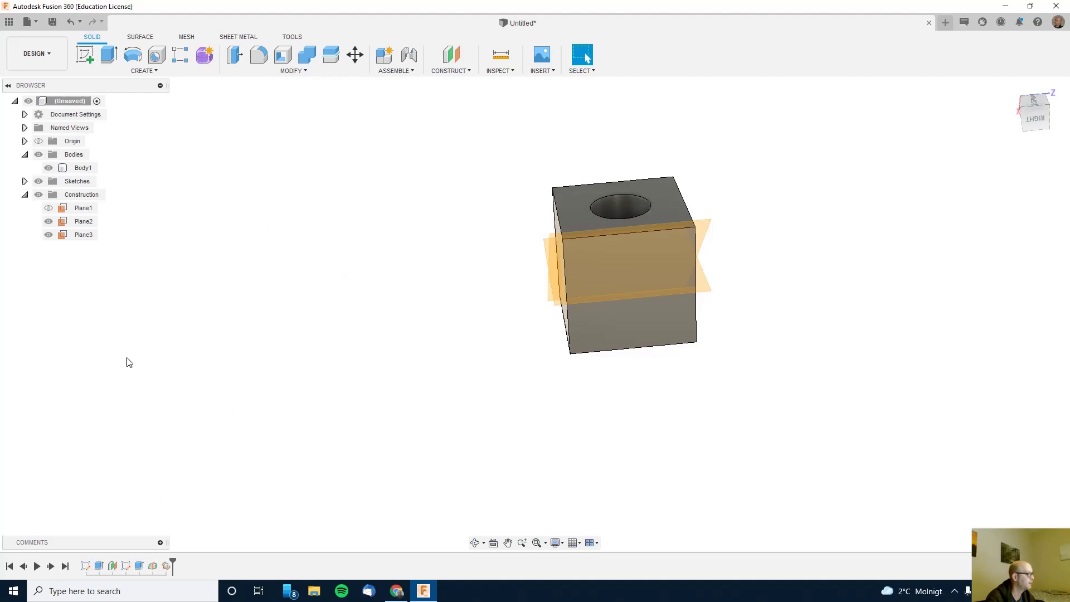
Delete the cube body Body1, accepting the warning.
click(84, 168)
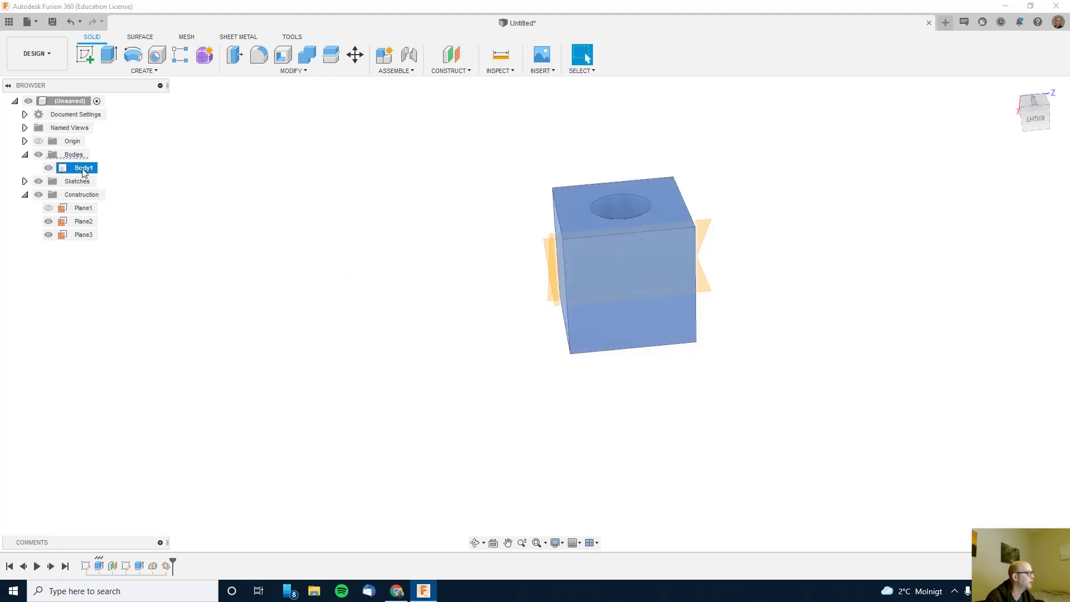
right_click(83, 168)
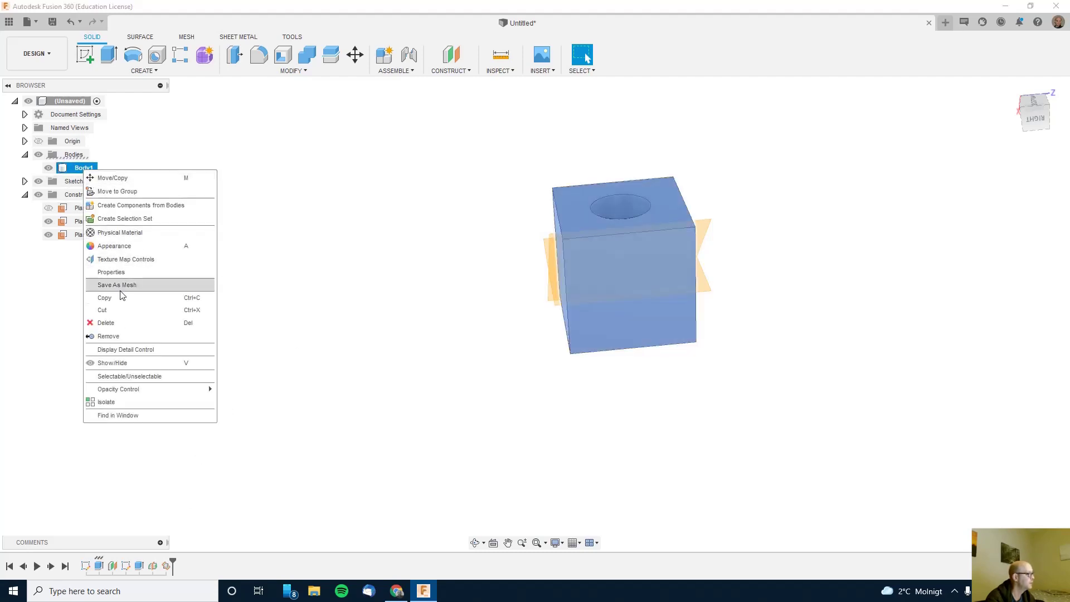
click(105, 322)
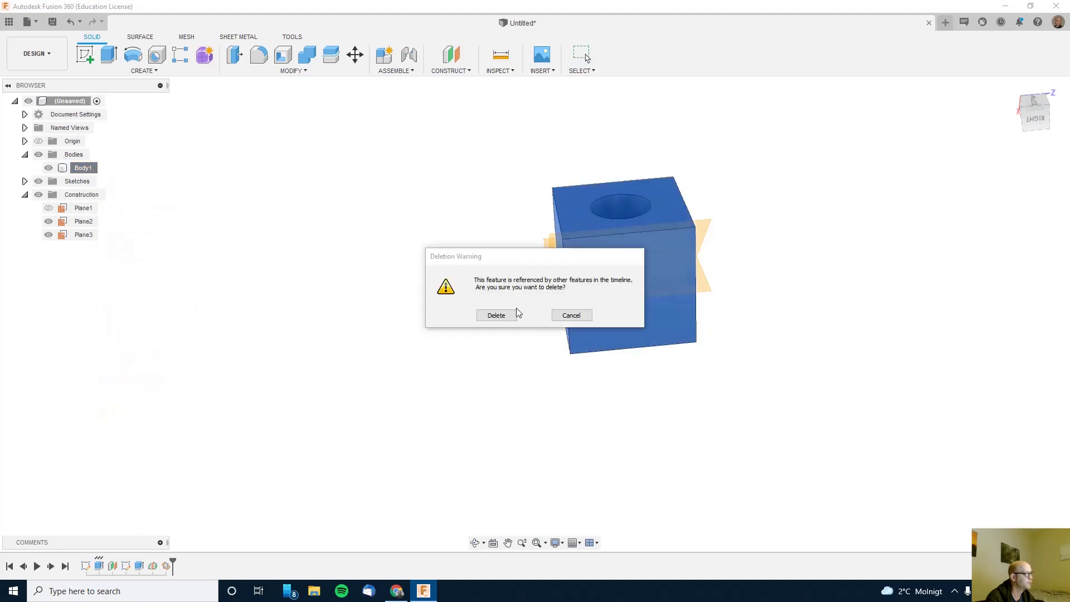
click(496, 315)
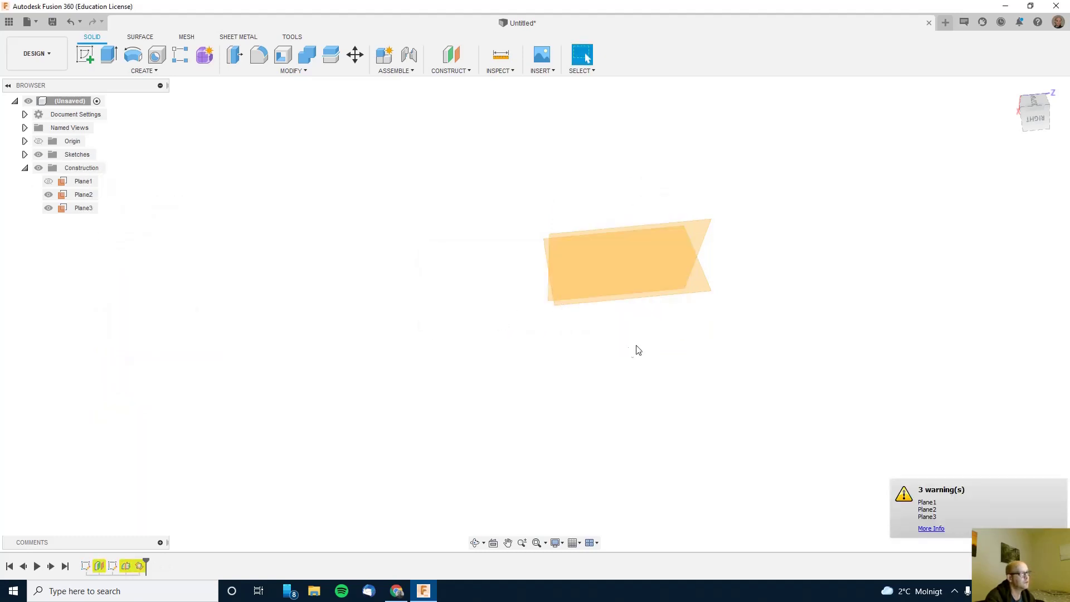
Delete construction planes Plane3, Plane2 and Plane1 from the browser.
click(79, 211)
key(Delete)
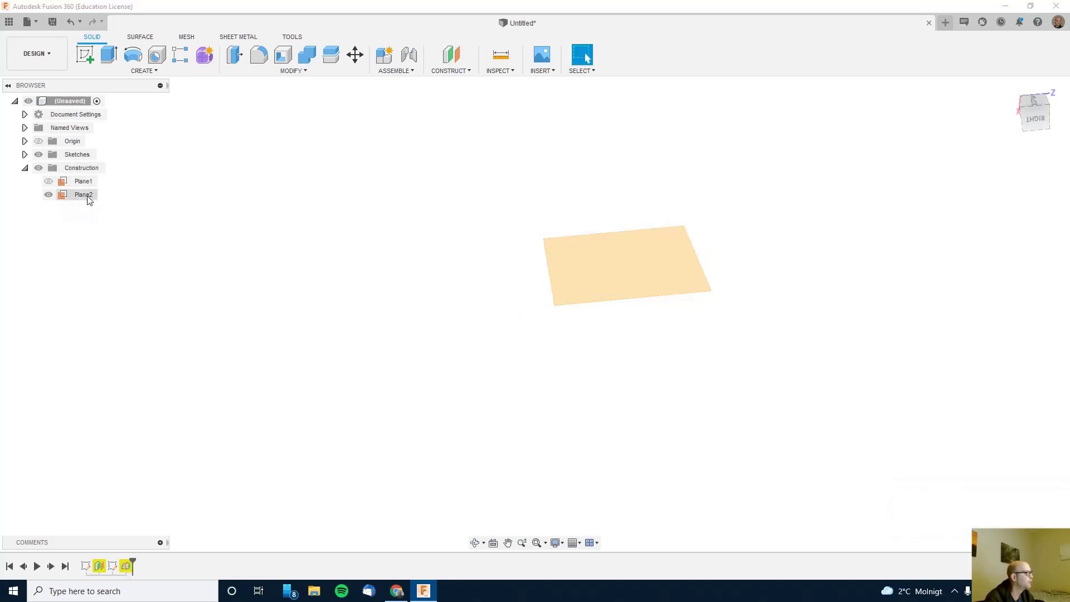
click(85, 195)
key(Delete)
click(84, 182)
key(Delete)
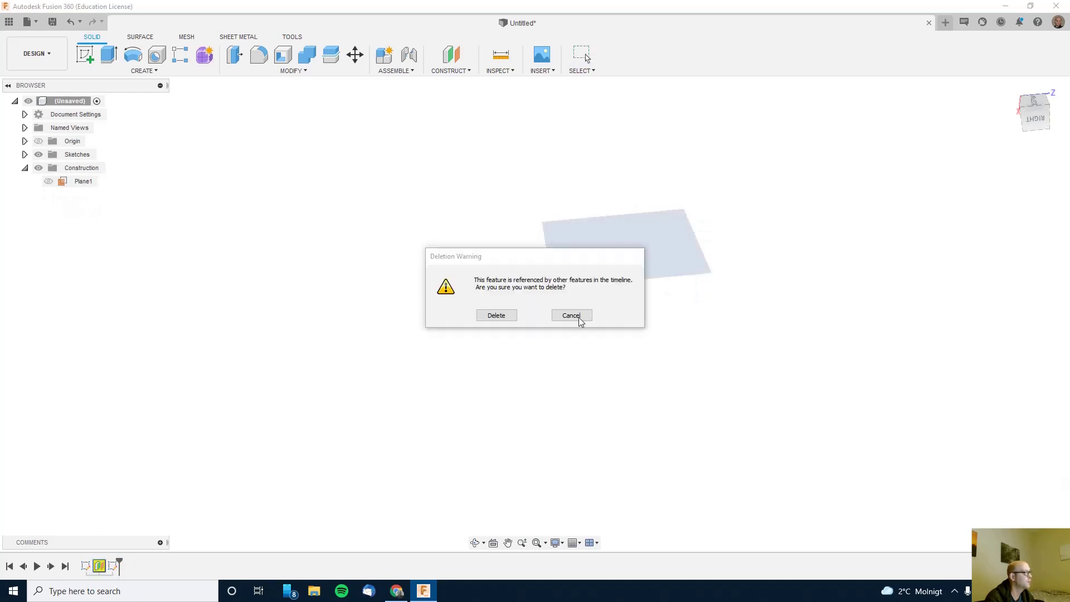
click(500, 318)
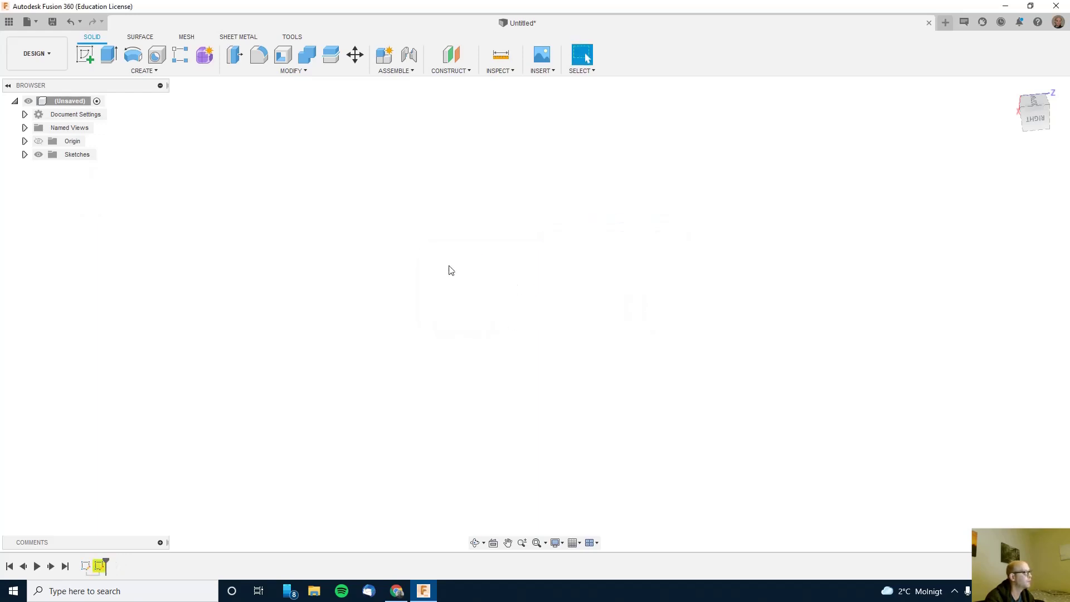
Start a new sketch on the right-side origin plane.
click(85, 54)
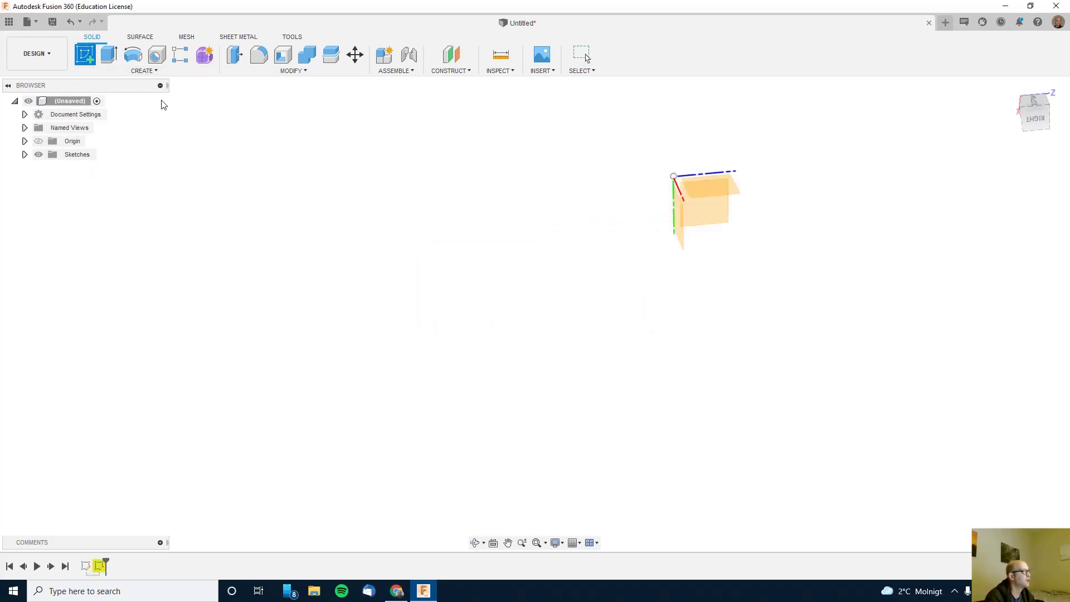
mouse_move(726, 358)
shift+middle_down()
mouse_move(689, 304)
mouse_move(700, 315)
shift+middle_up()
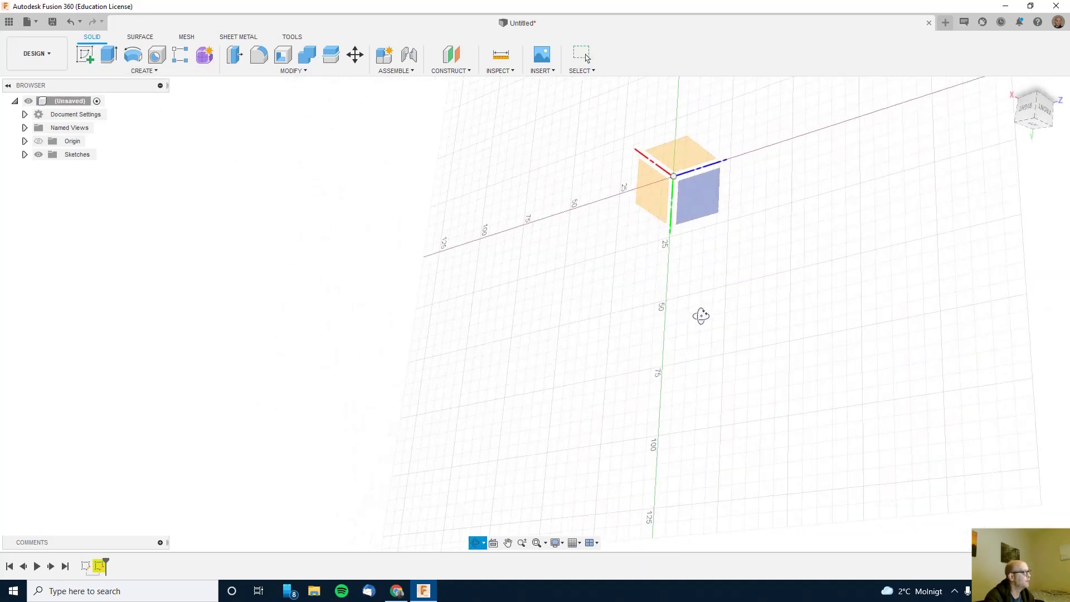
click(707, 200)
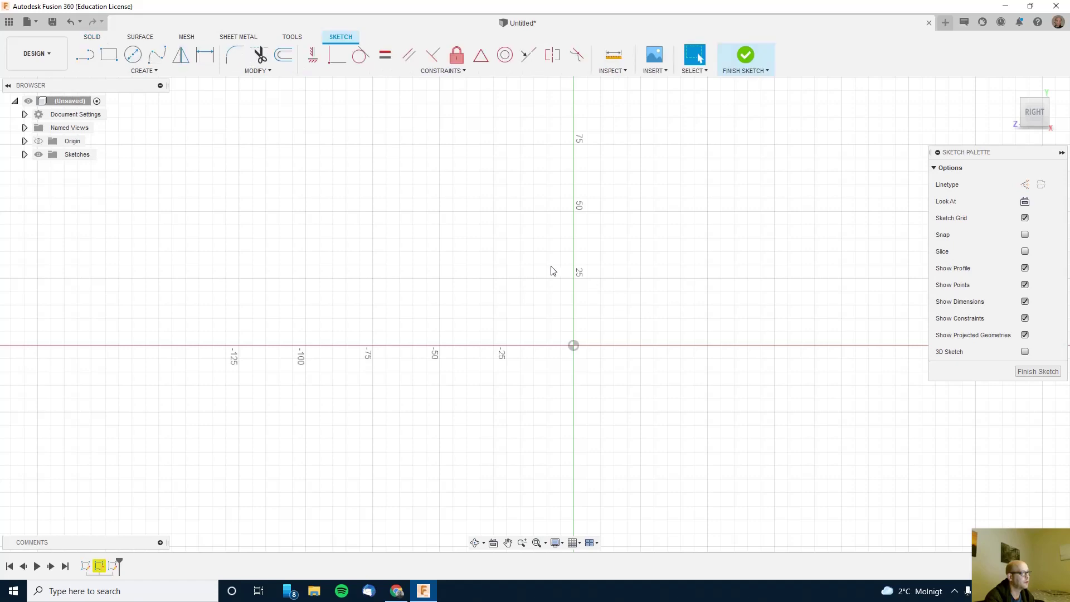
Draw an S-shaped fit-point spline from the origin through two peaks and a trough, then finish the sketch.
click(157, 54)
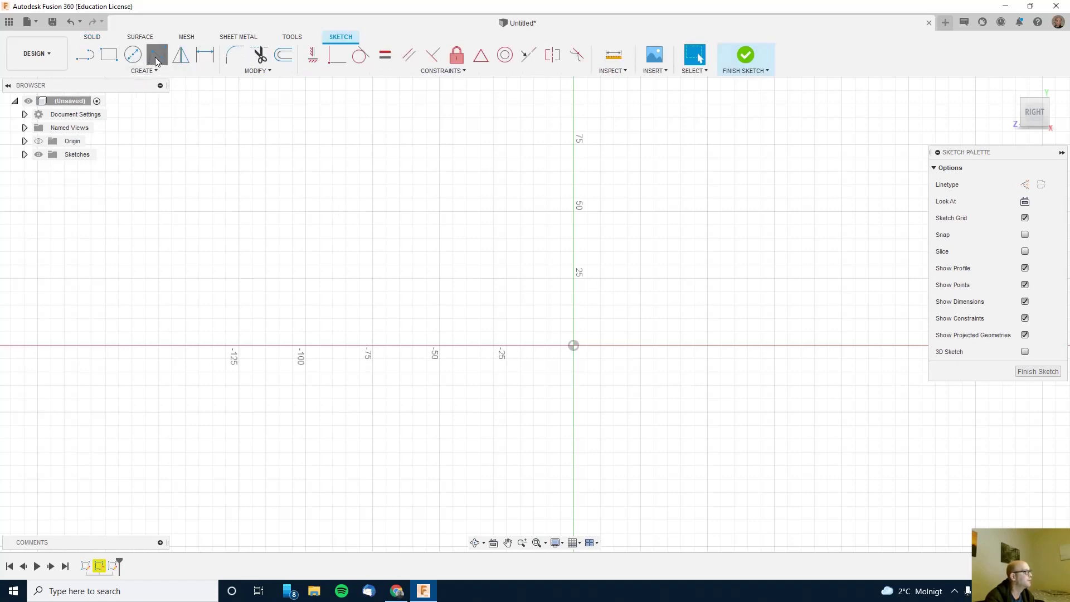
click(574, 346)
click(621, 265)
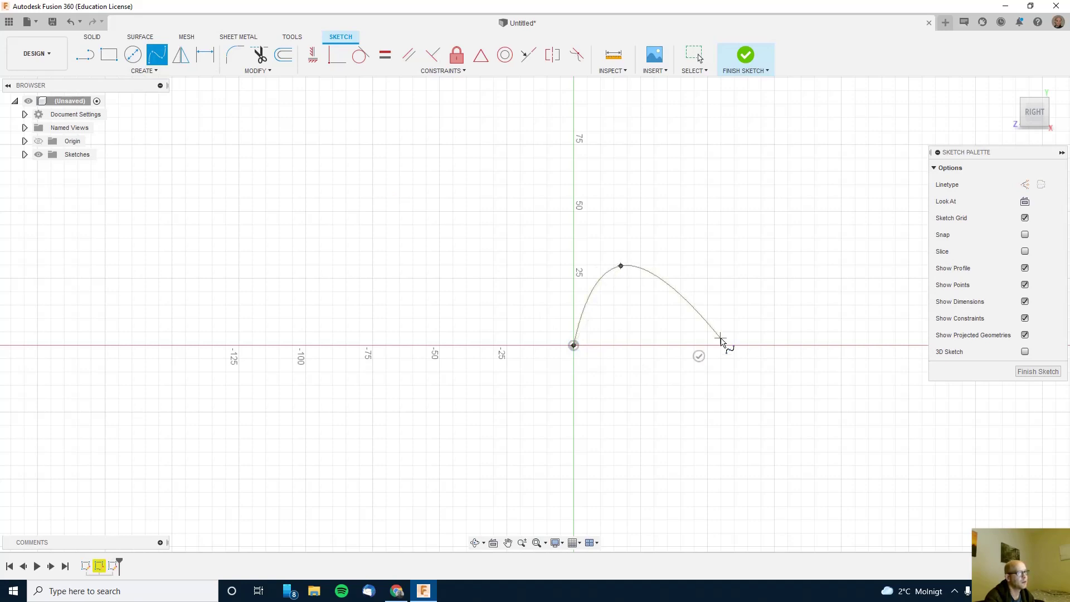
click(720, 338)
click(821, 265)
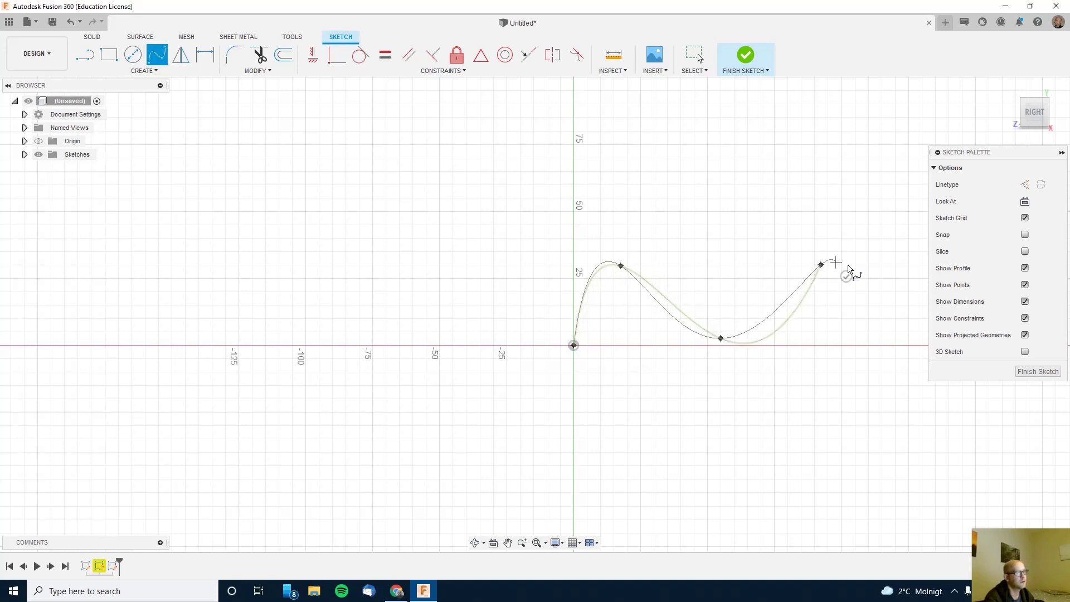
click(880, 289)
click(856, 302)
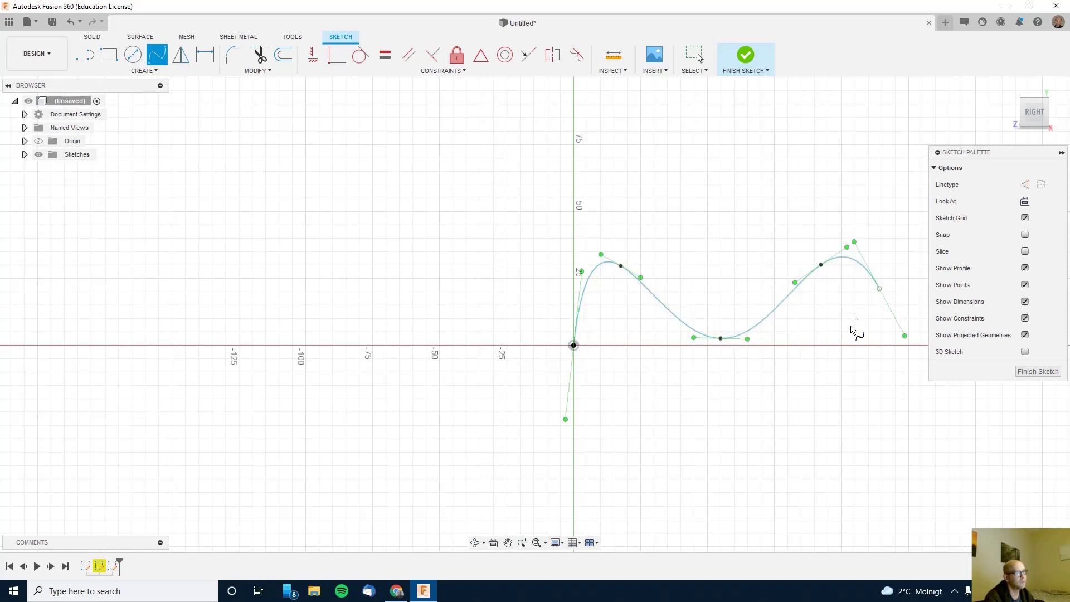
mouse_move(813, 430)
shift+middle_down()
mouse_move(791, 351)
mouse_move(797, 327)
mouse_move(813, 377)
shift+middle_up()
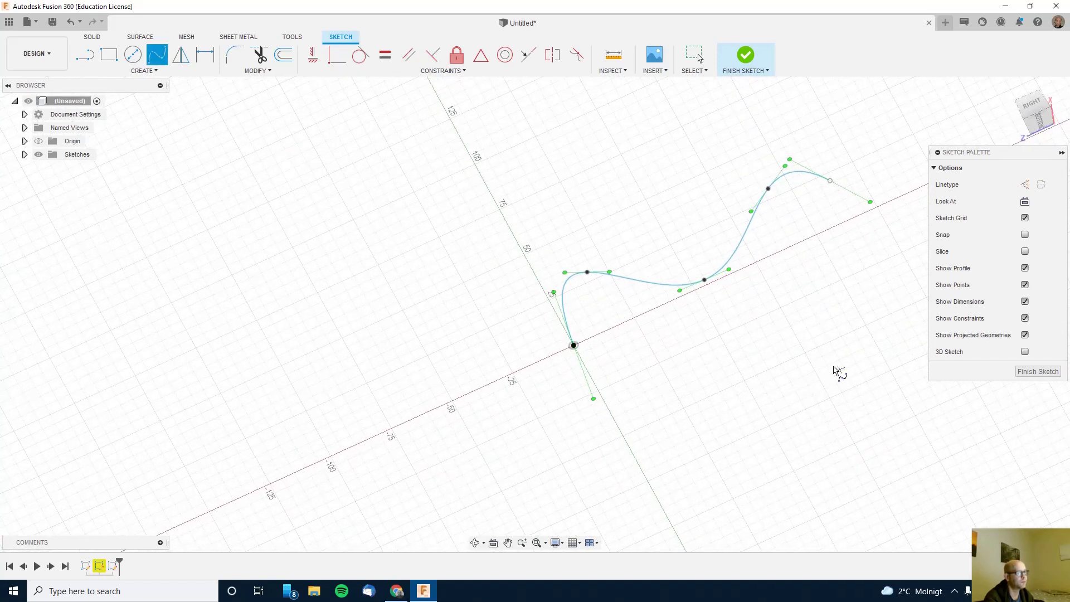
click(1034, 371)
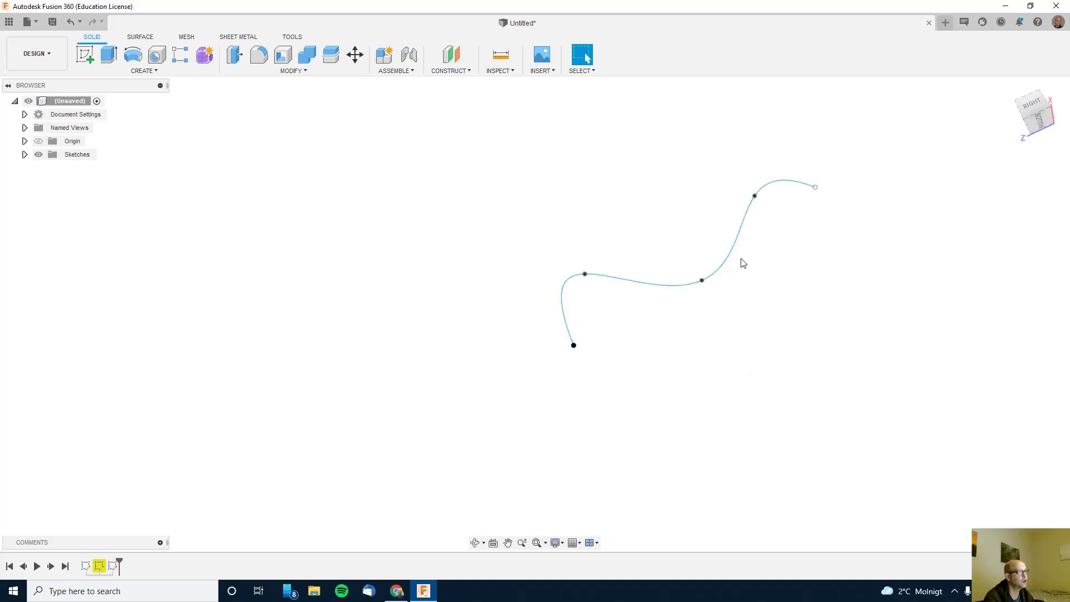
Add construction plane Plane4 along the spline at proportional distance 0.398.
click(449, 75)
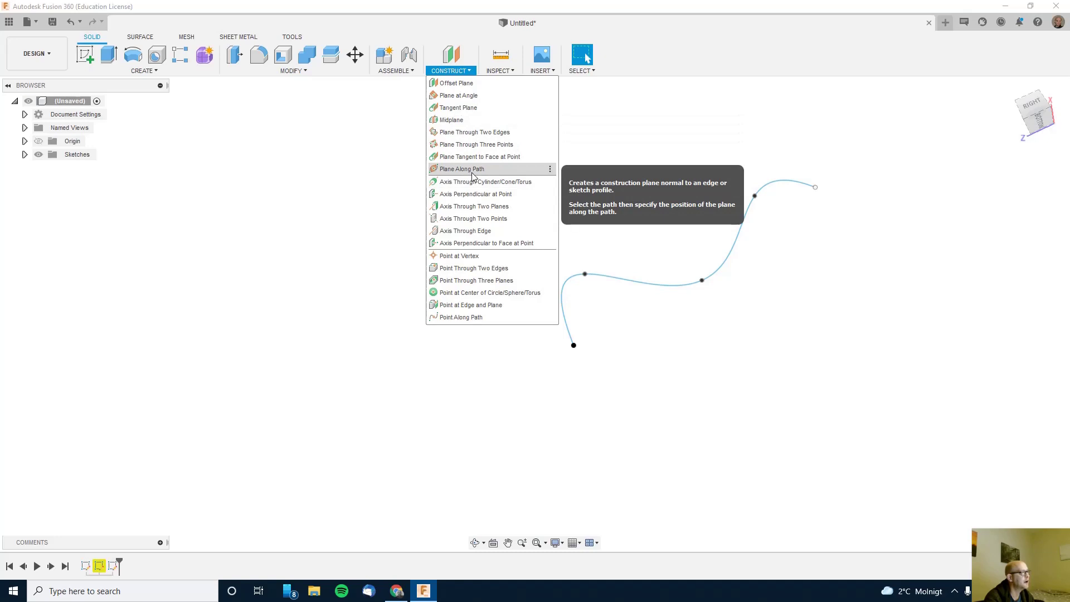
click(472, 169)
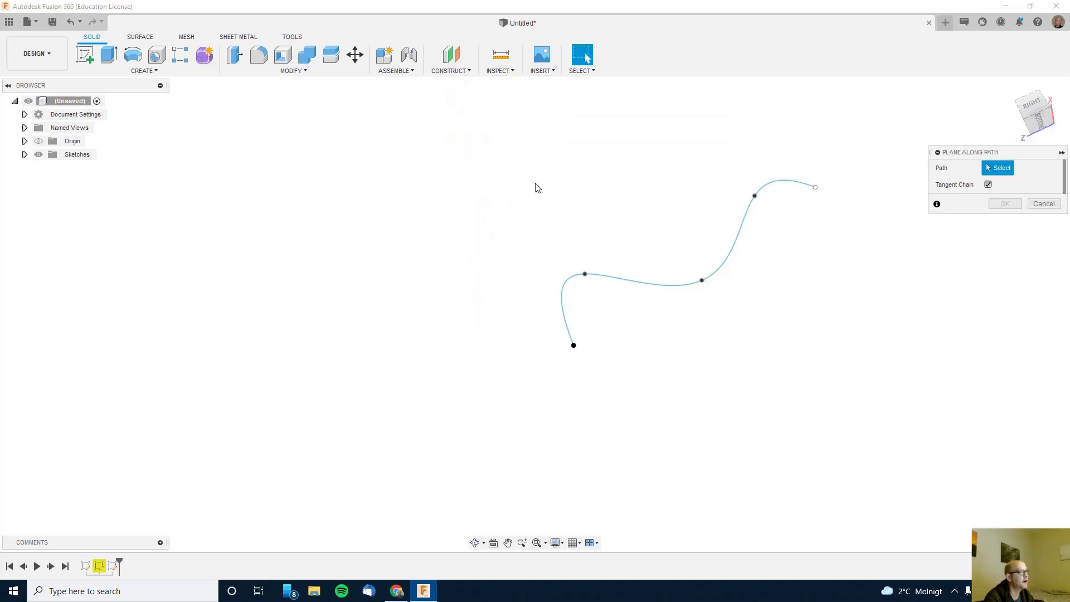
click(646, 285)
mouse_move(658, 284)
mouse_down()
mouse_move(768, 254)
mouse_move(786, 225)
mouse_move(736, 270)
mouse_move(671, 296)
mouse_move(620, 296)
mouse_move(651, 296)
mouse_up()
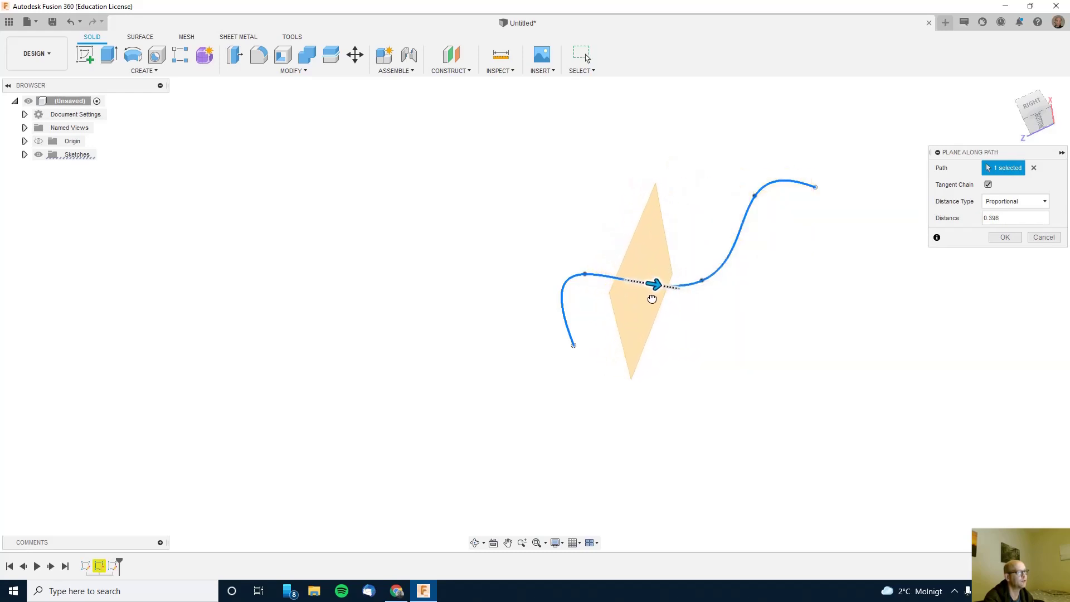
click(1005, 239)
click(621, 320)
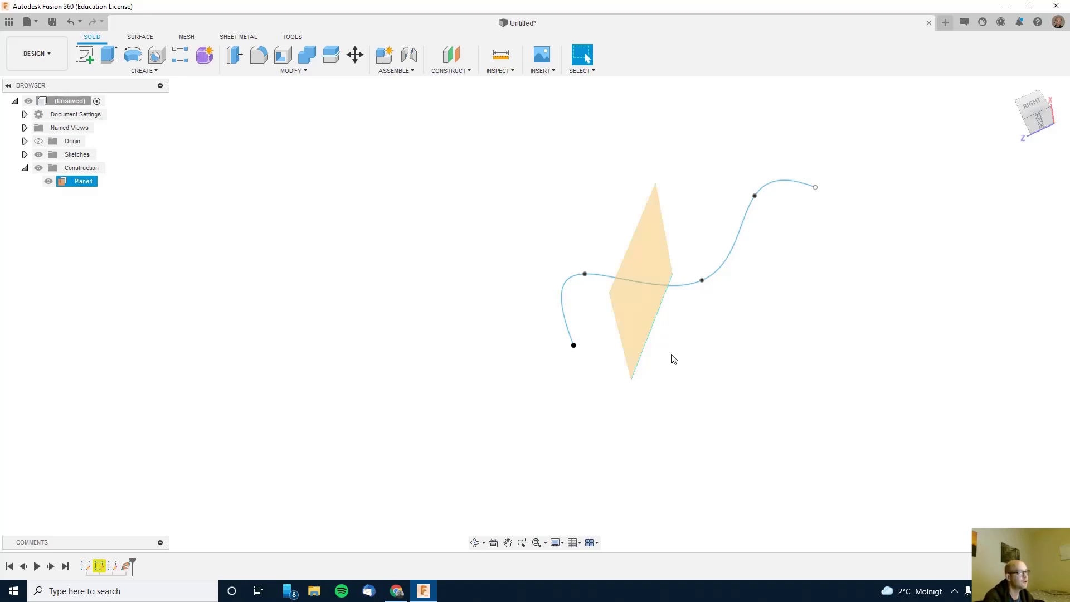
shift+middle_drag(671, 357, 668, 374)
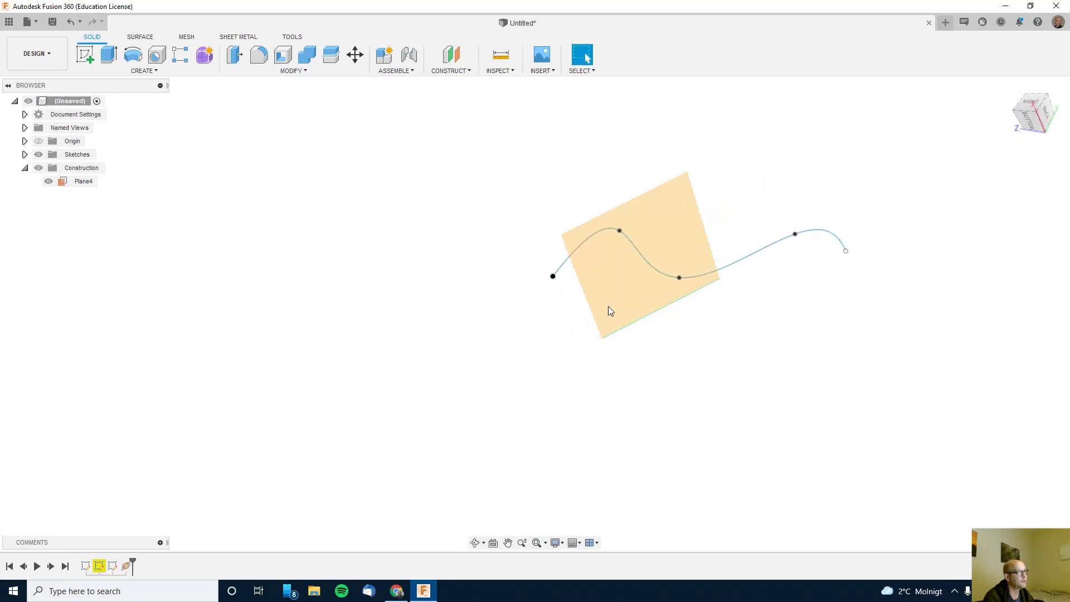
Sketch a centre-diameter circle on Plane4 where the spline crosses, then finish the sketch.
click(610, 274)
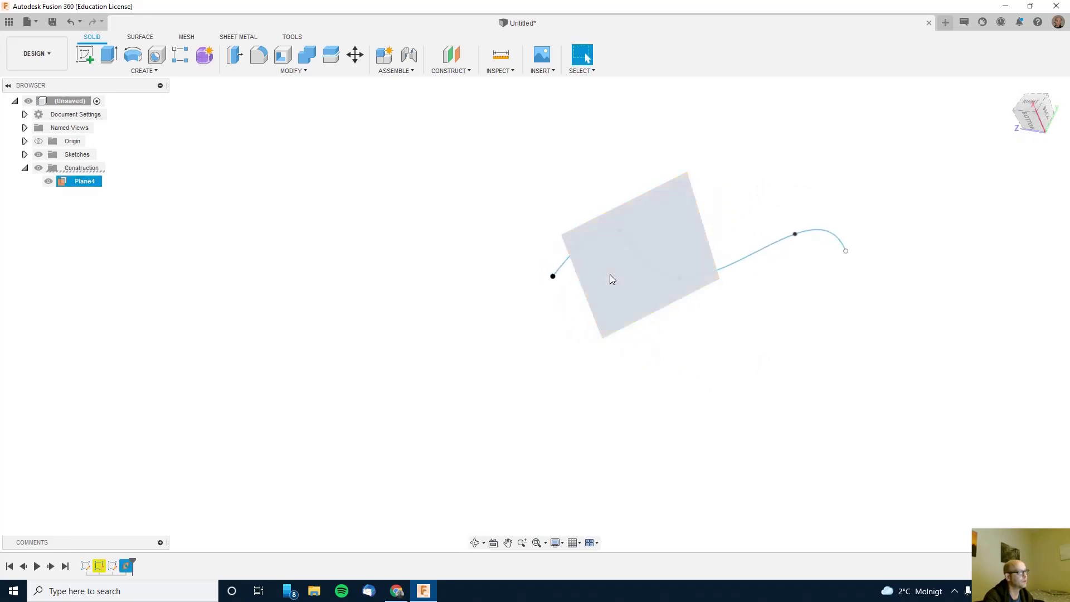
click(86, 57)
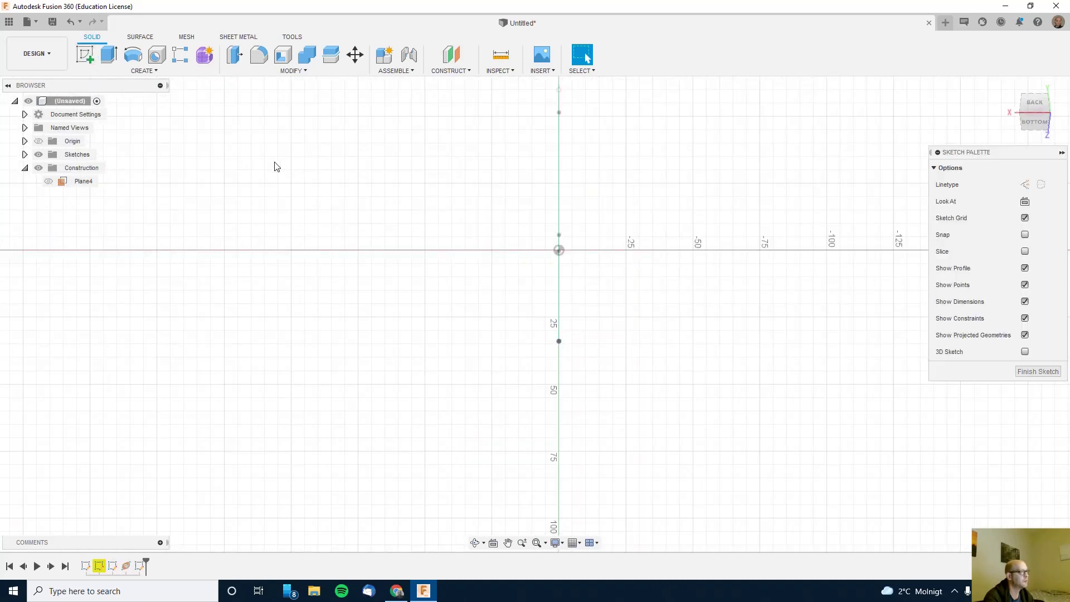
click(133, 54)
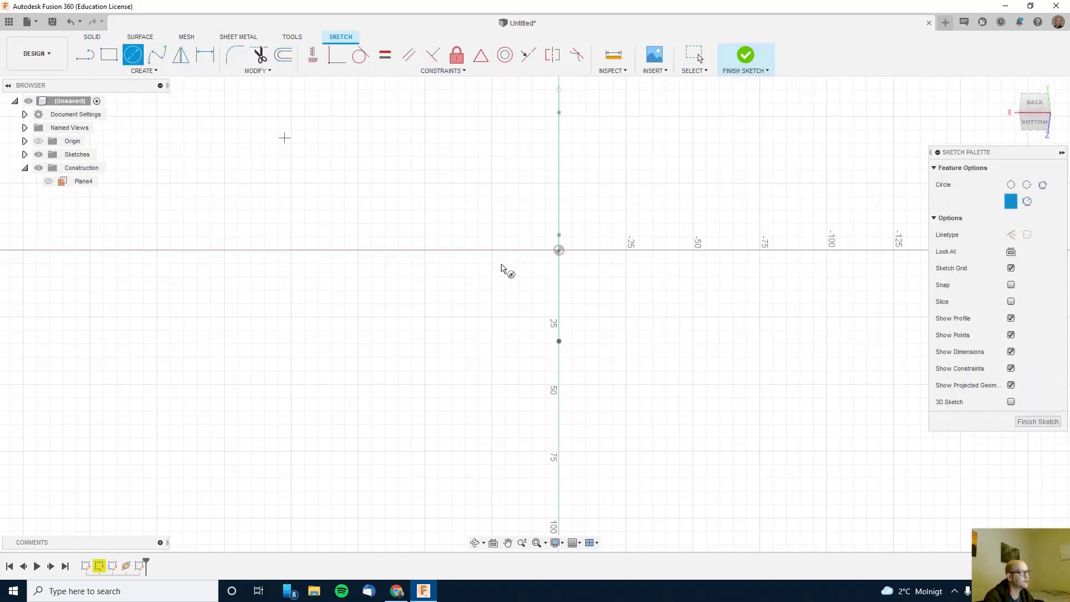
click(560, 251)
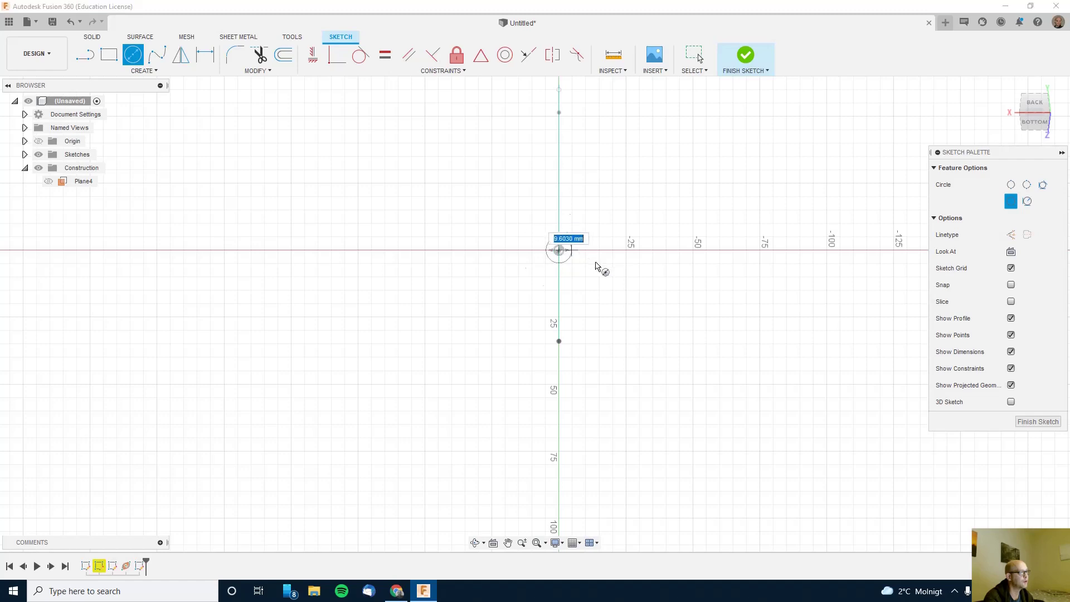
click(600, 267)
mouse_move(641, 325)
shift+middle_down()
mouse_move(723, 358)
mouse_move(695, 375)
shift+middle_up()
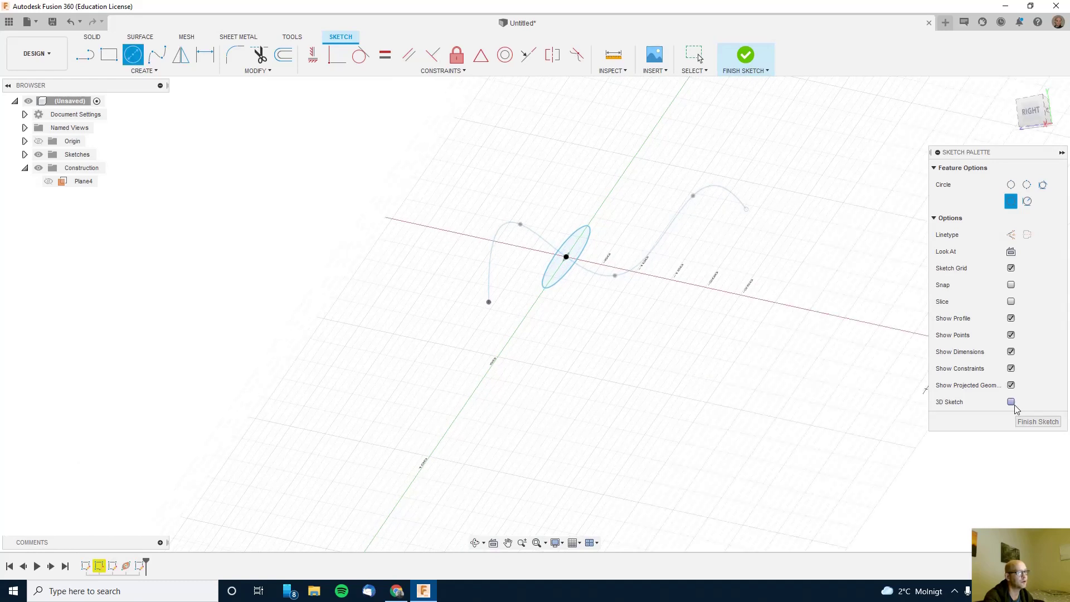
click(1025, 422)
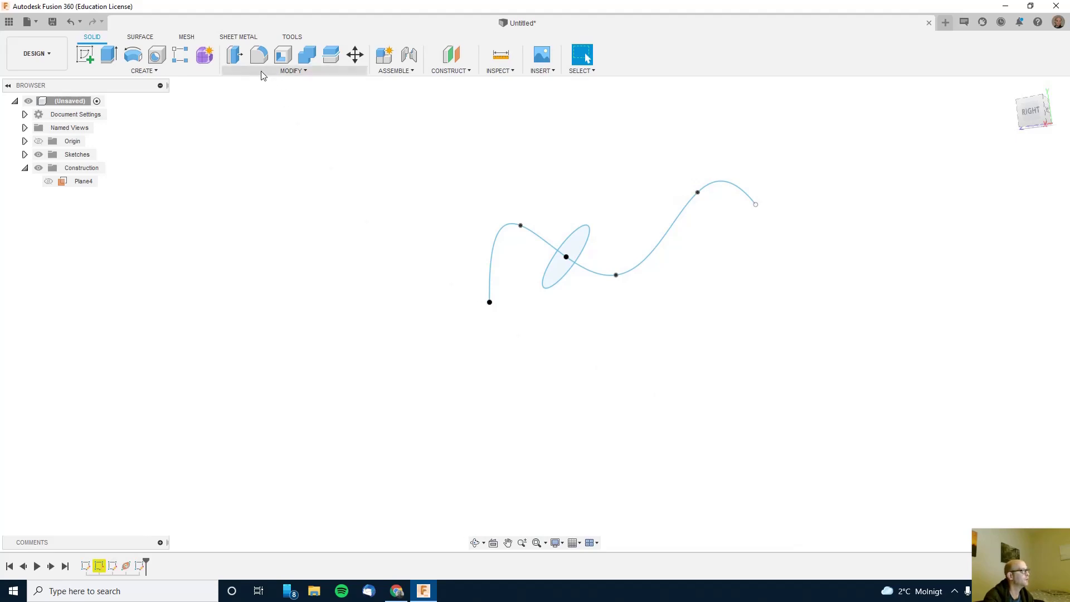
Set up a sweep using the Plane4 circle as profile and the spline as path.
click(140, 71)
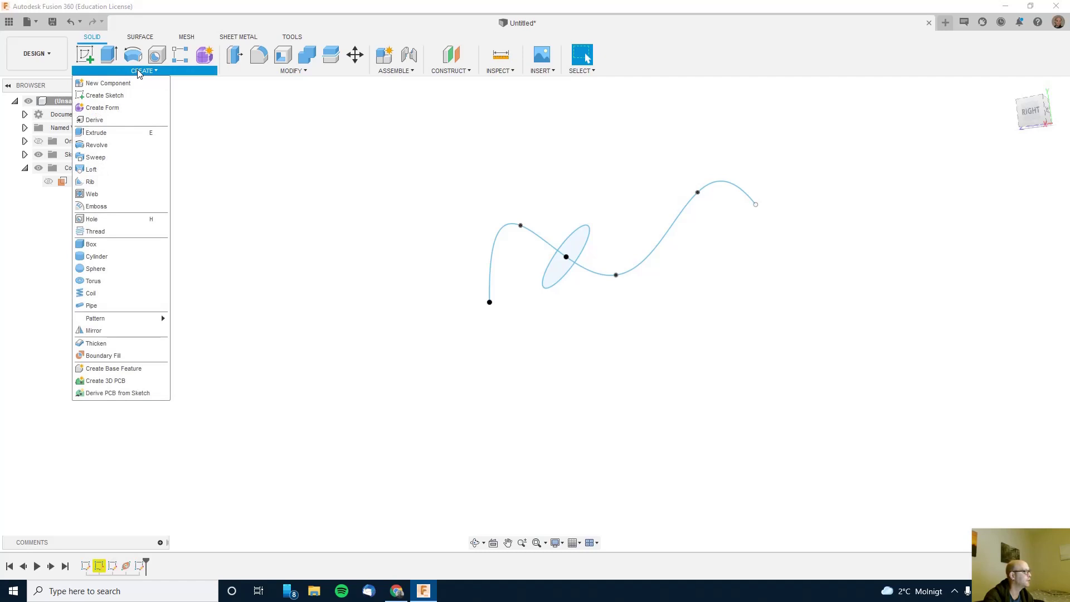
click(96, 157)
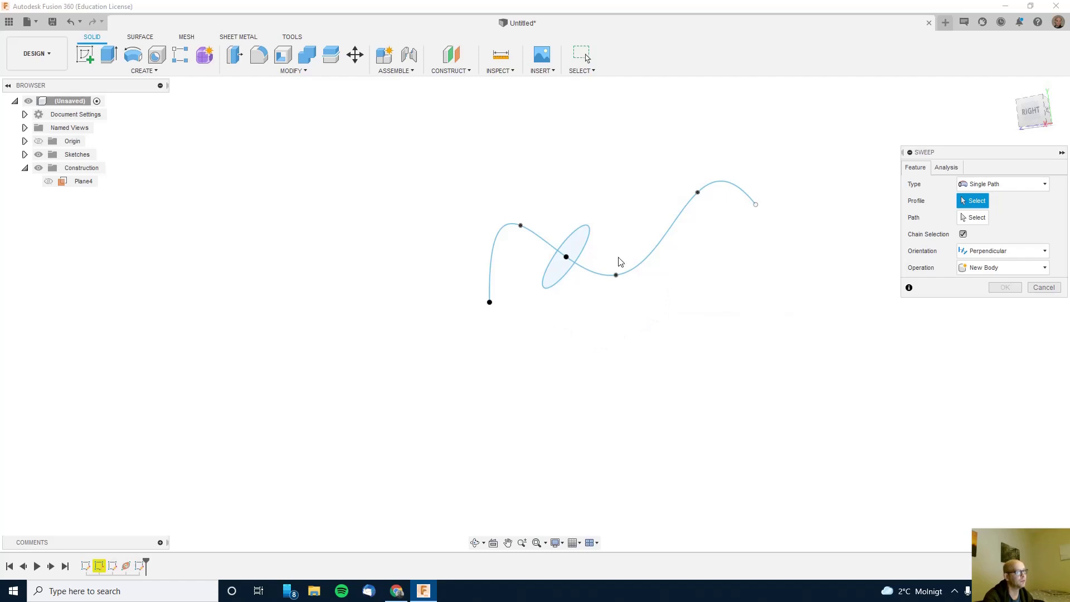
click(573, 243)
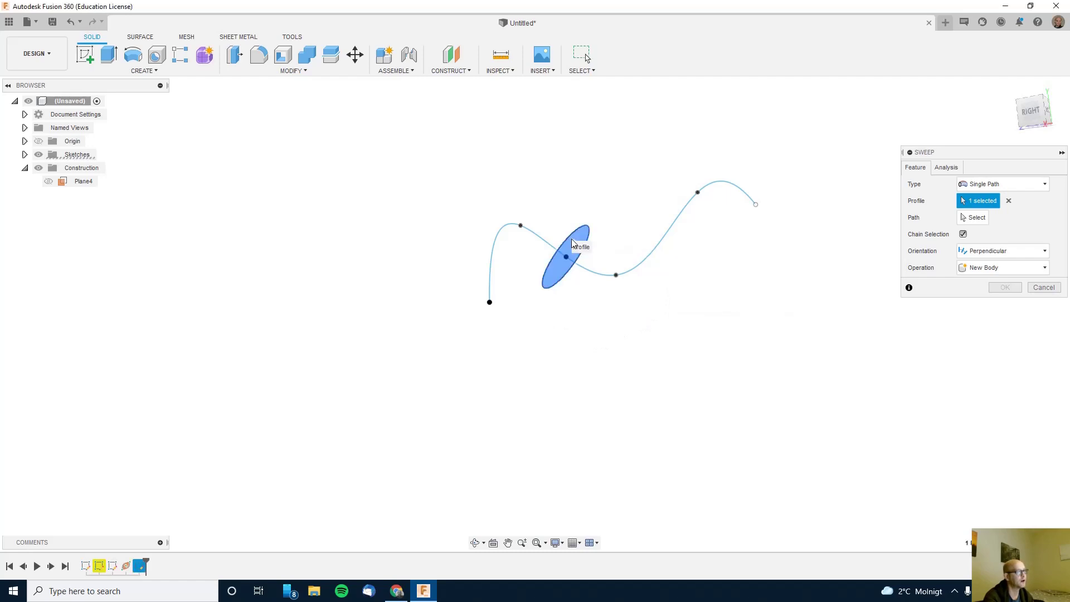
click(976, 221)
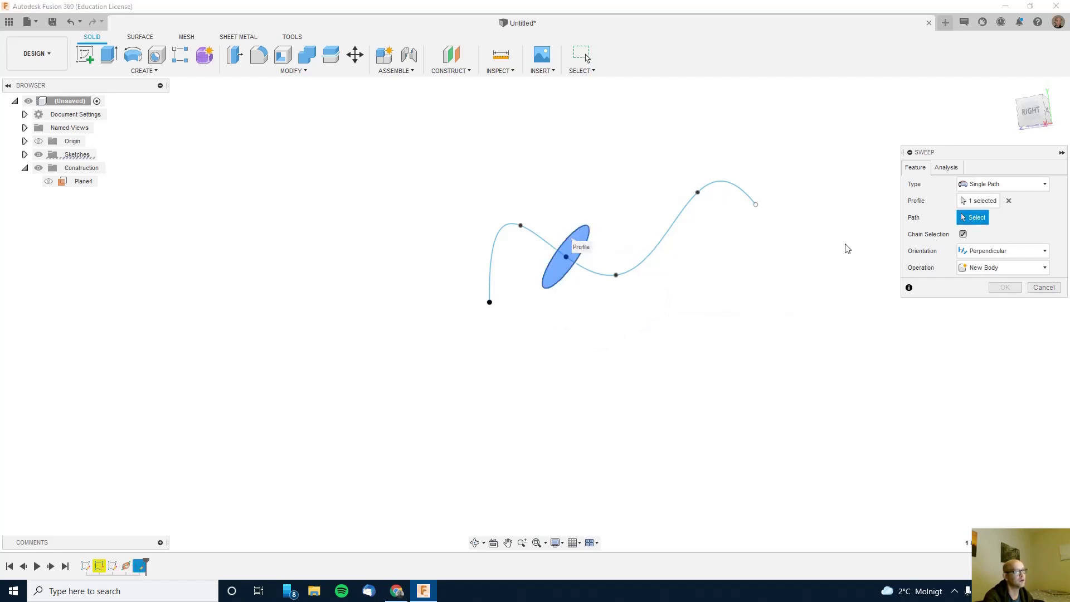
click(669, 234)
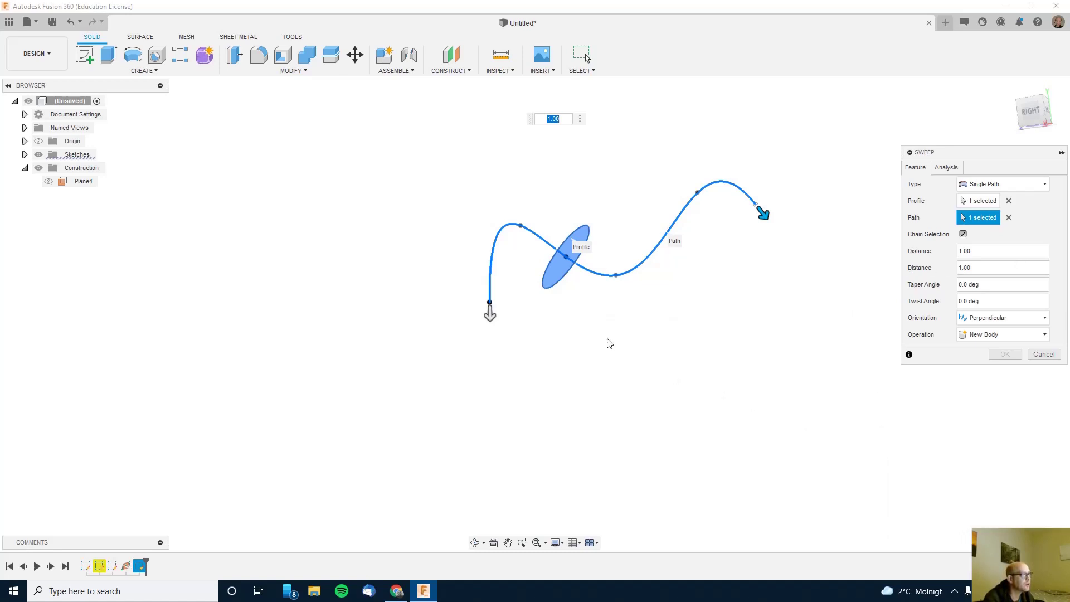
shift+middle_drag(607, 337, 599, 311)
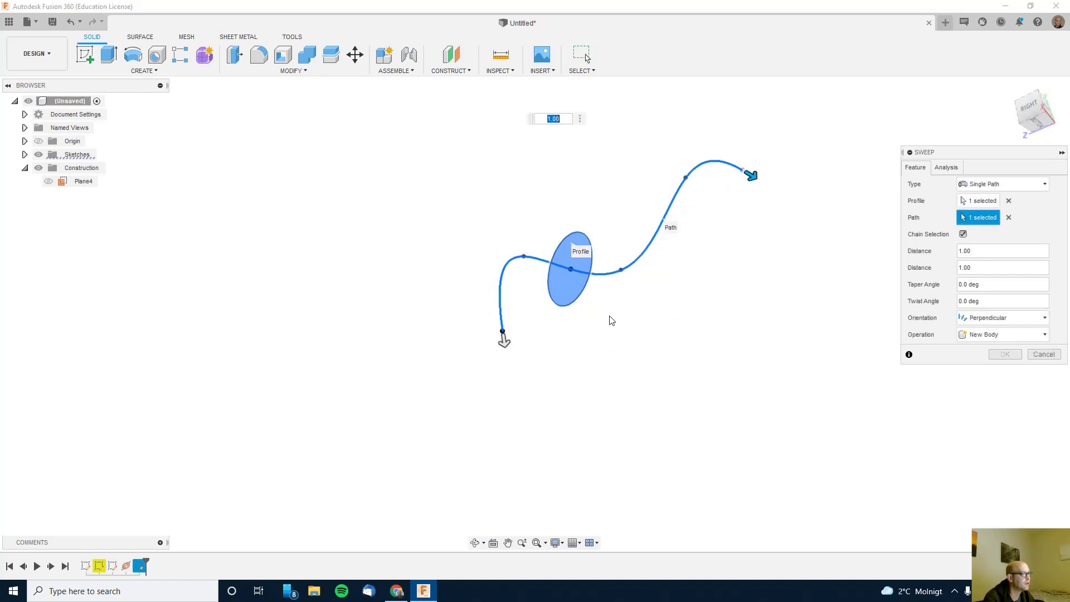
Cancel the sweep and delete the earlier leftover sketch from the timeline.
click(1044, 356)
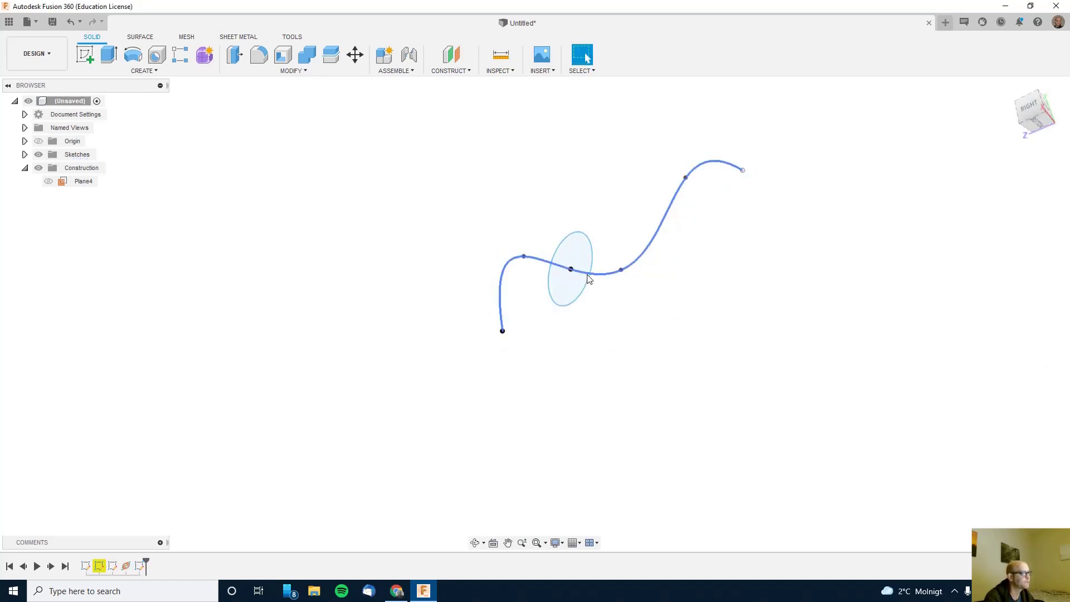
click(569, 247)
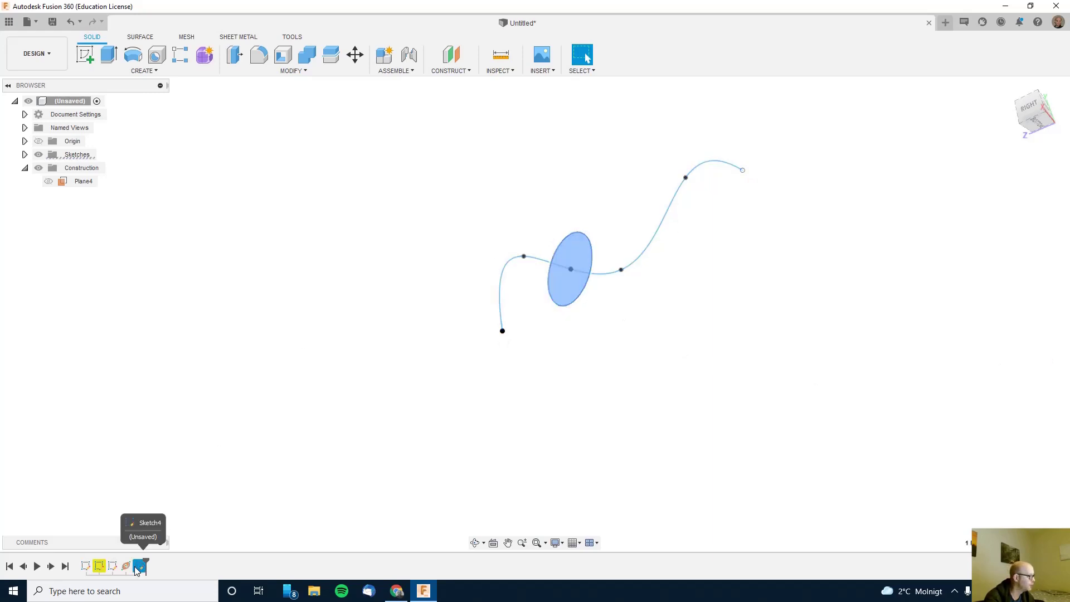
click(100, 567)
right_click(99, 566)
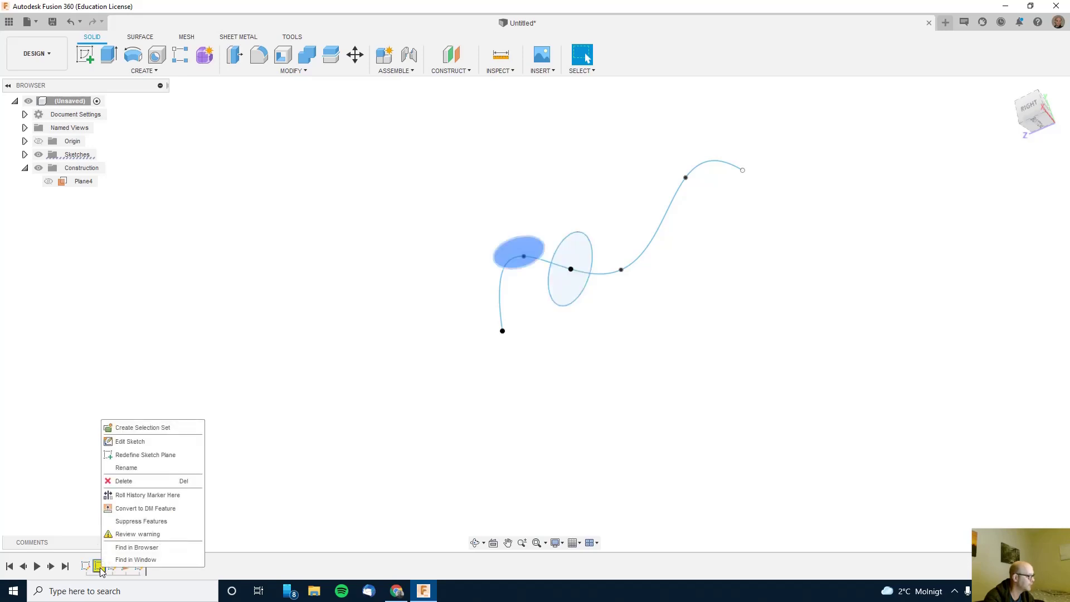
click(142, 482)
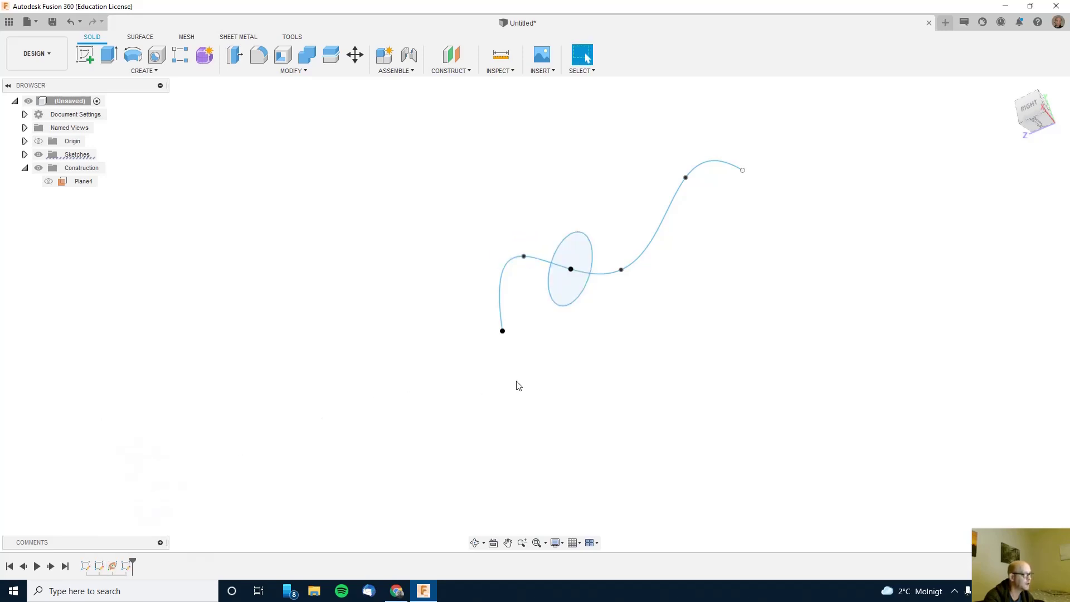
Delete the Plane4 circle sketch from the timeline.
click(127, 566)
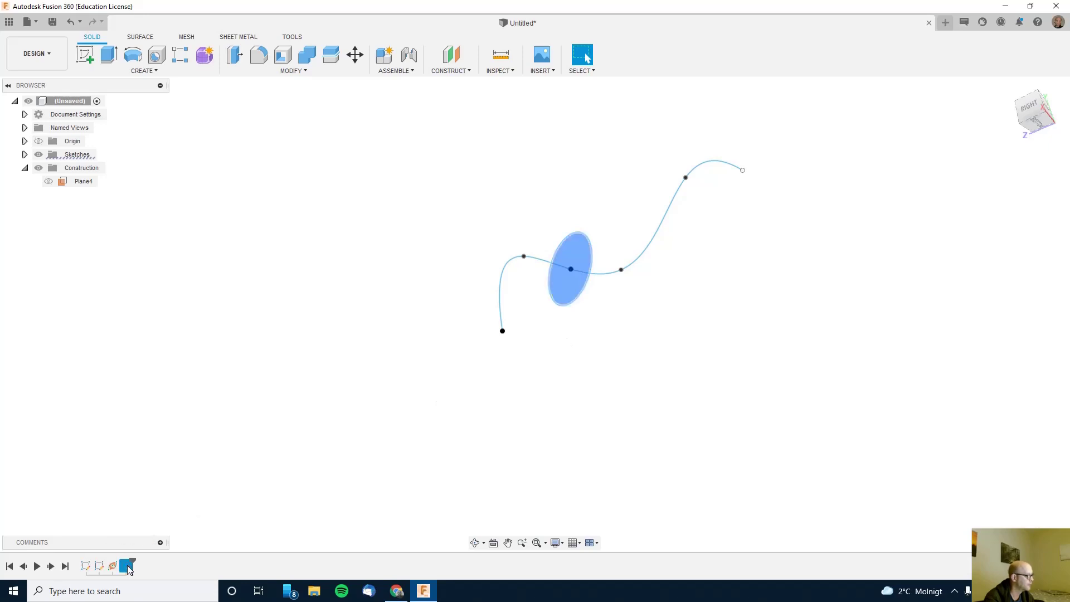
right_click(129, 567)
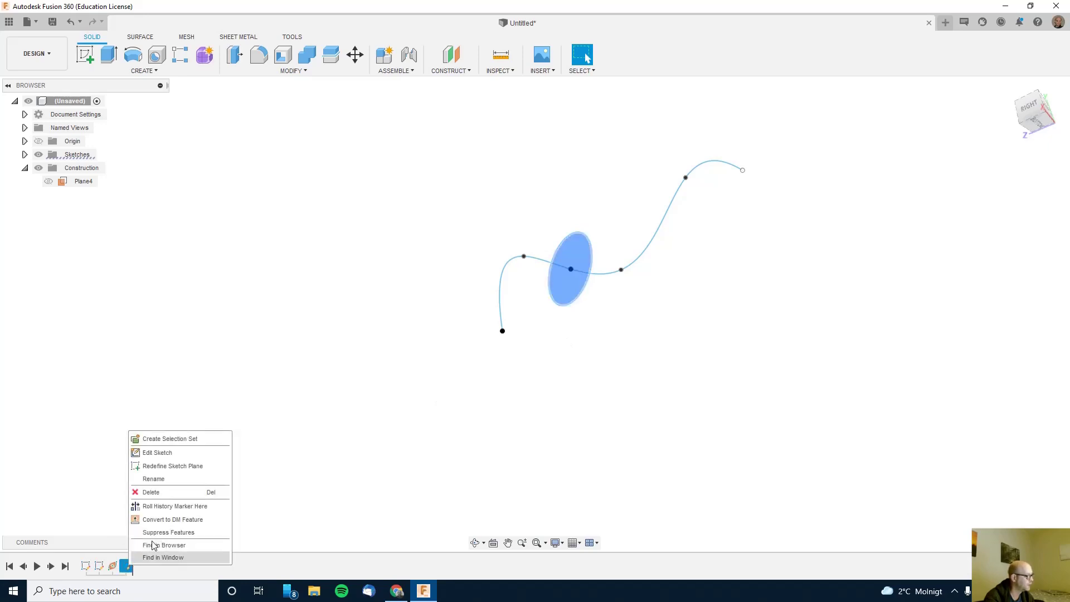
click(175, 491)
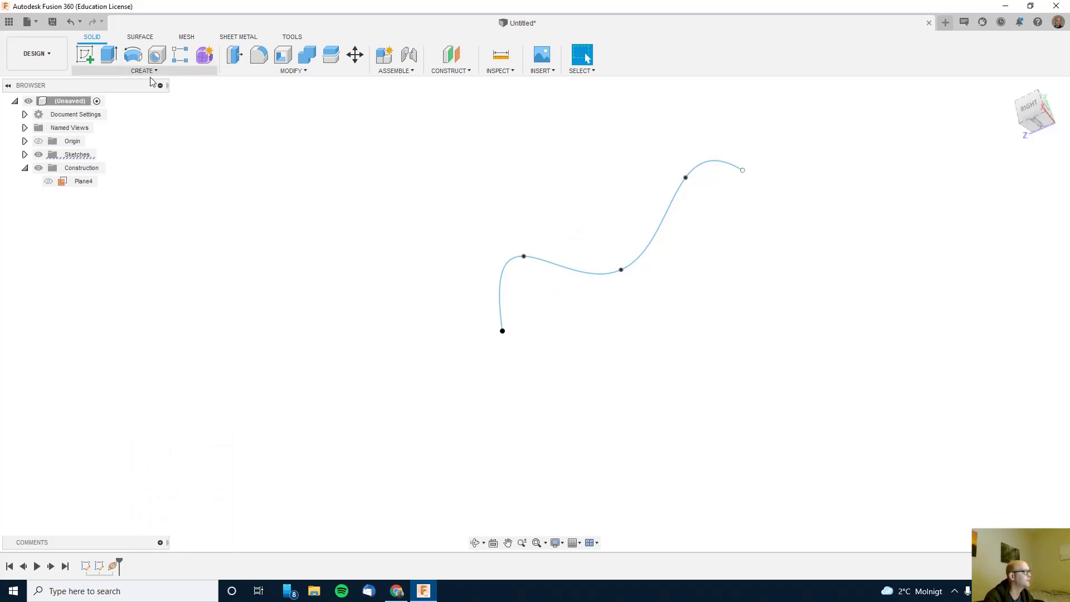
Show Plane4 again and start a new sketch on it, zoomed in.
click(49, 181)
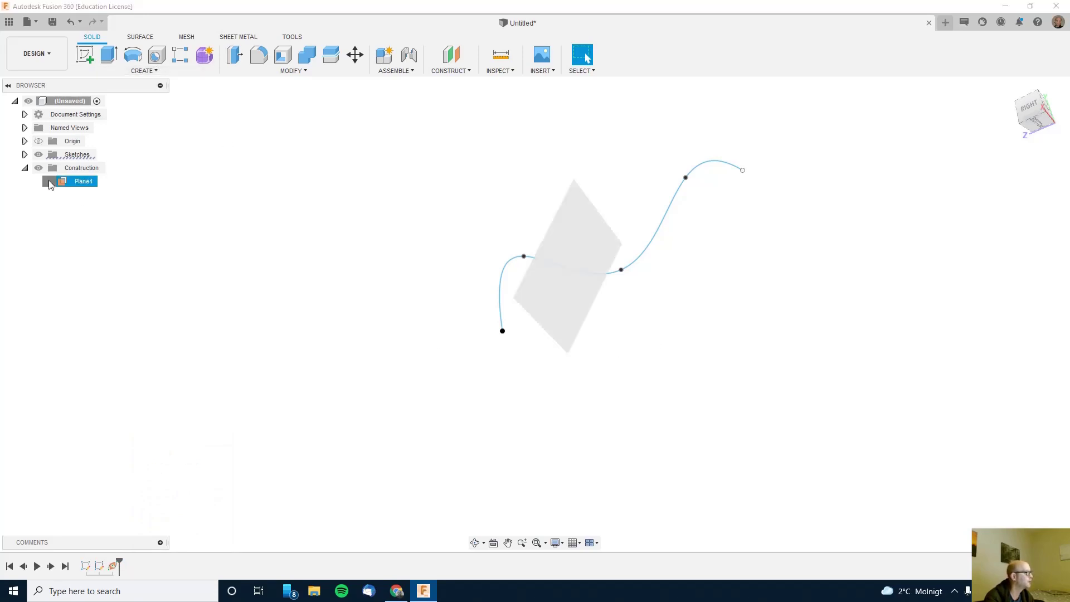
click(85, 54)
click(549, 307)
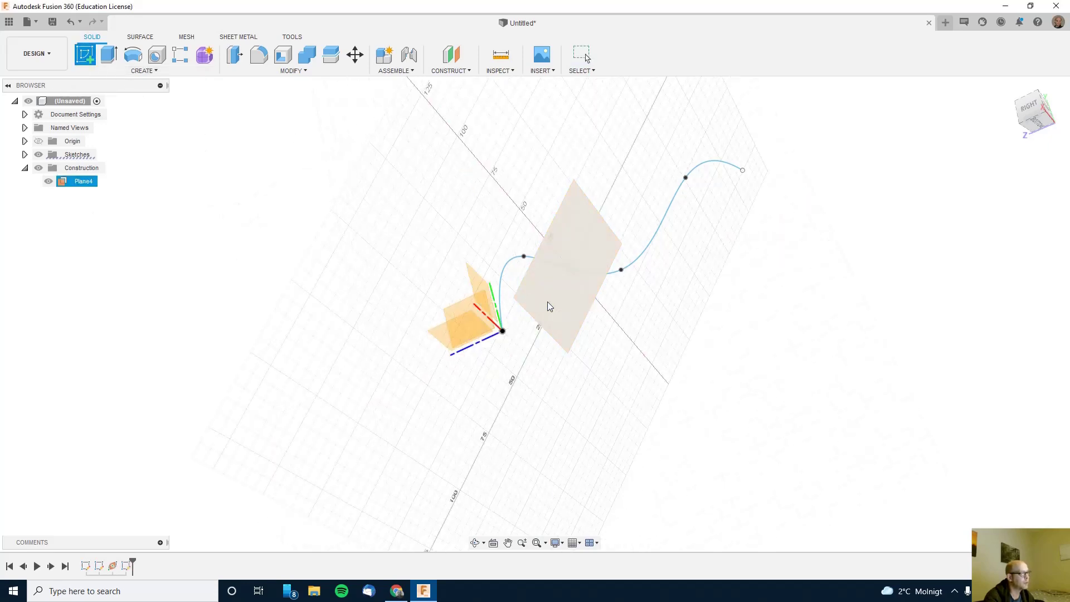
scroll(576, 293, up, 3)
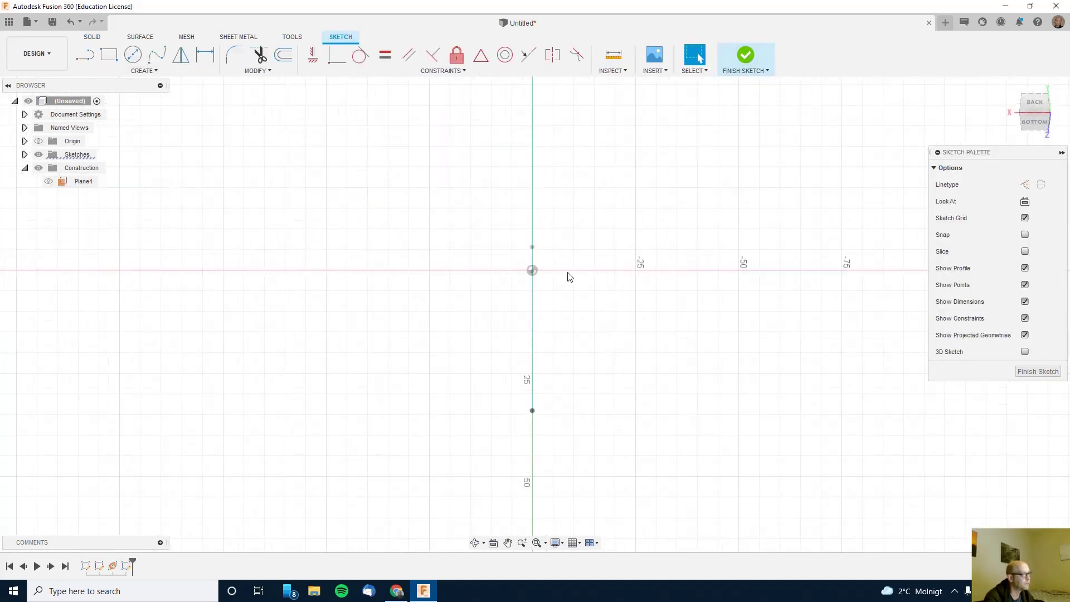
scroll(569, 277, up, 3)
scroll(538, 277, up, 3)
scroll(528, 270, up, 3)
scroll(524, 272, up, 2)
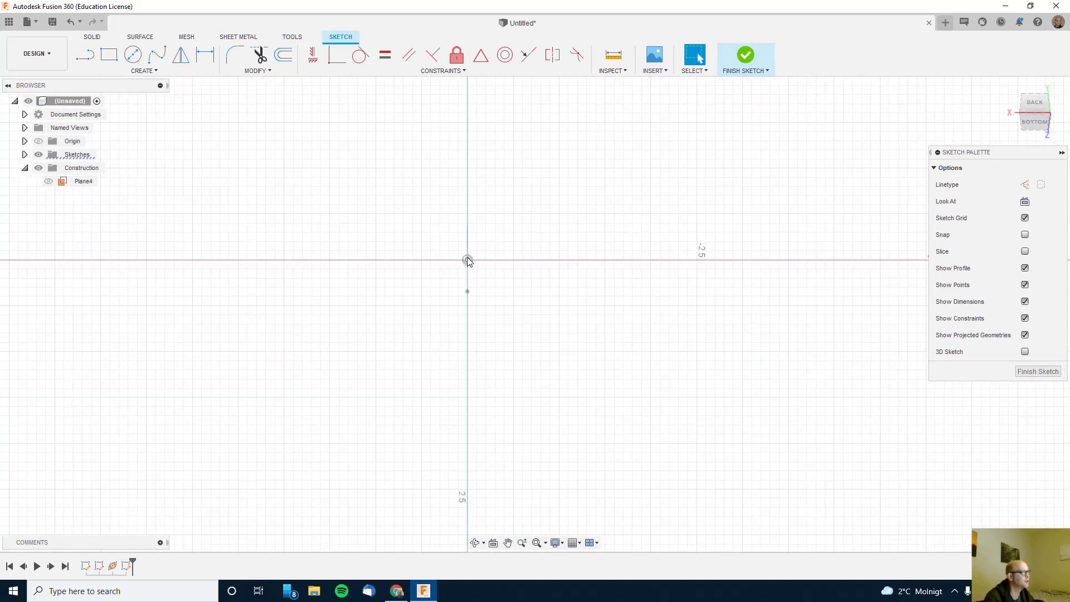
Abandon the circle tool without drawing and finish the empty Sketch5.
click(133, 54)
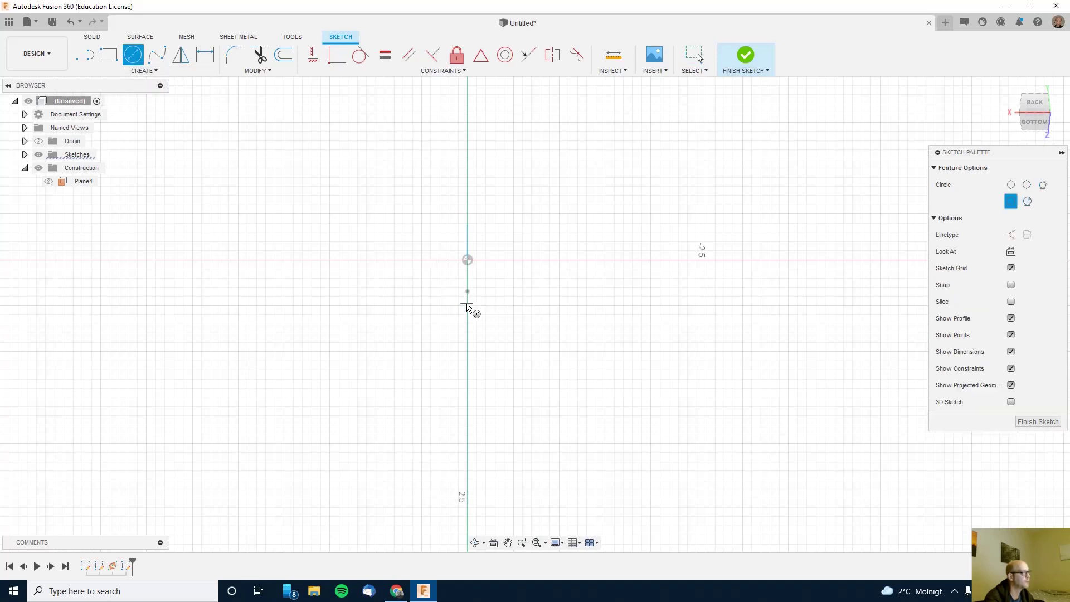
scroll(493, 350, down, 1)
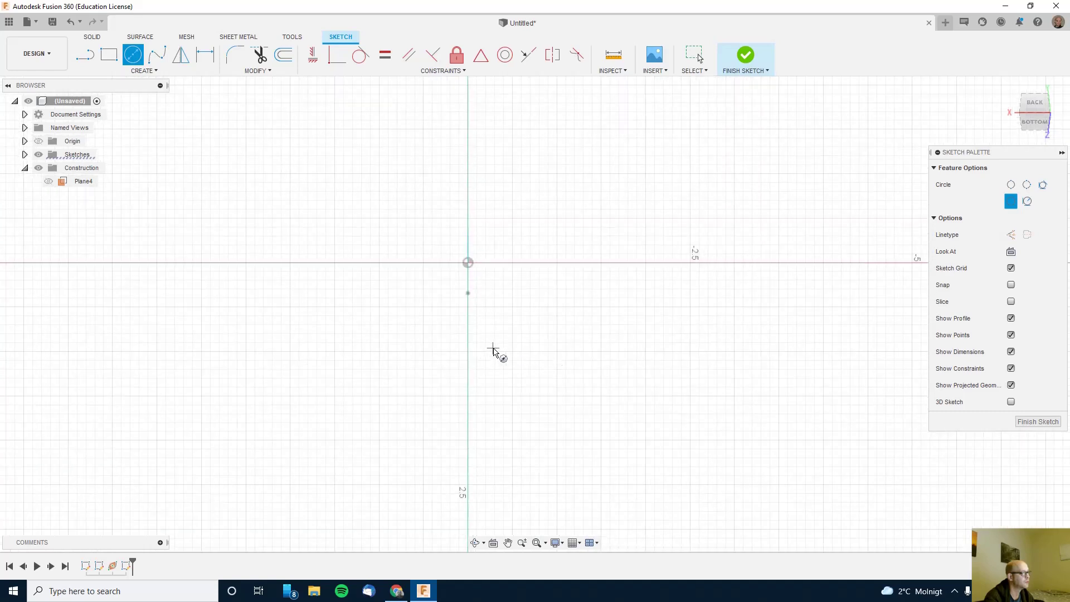
scroll(496, 351, up, 3)
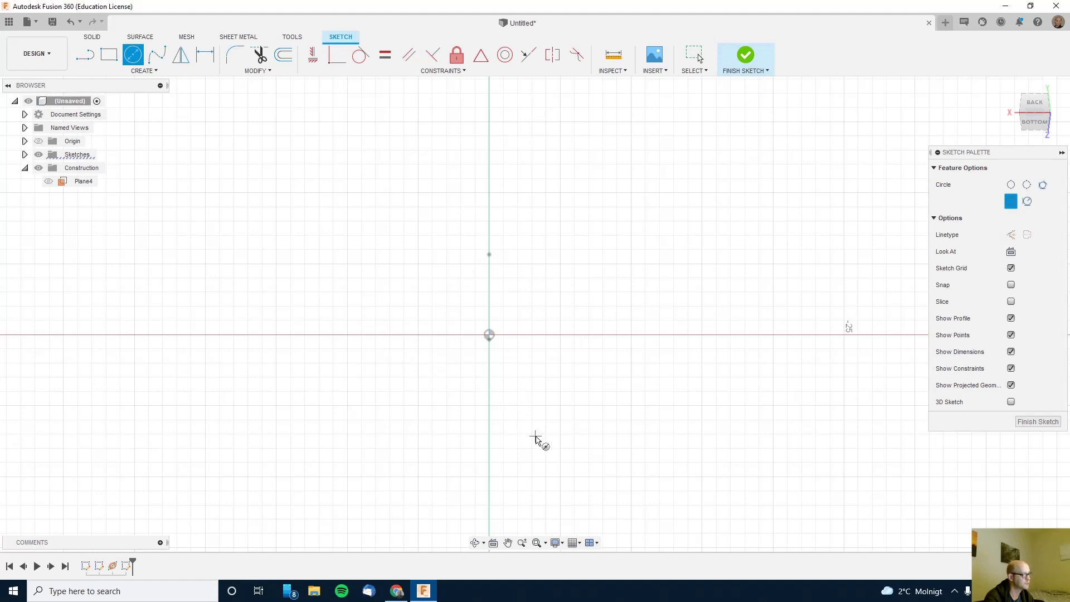
scroll(536, 437, down, 2)
scroll(537, 438, down, 2)
scroll(537, 438, down, 2)
scroll(538, 438, down, 1)
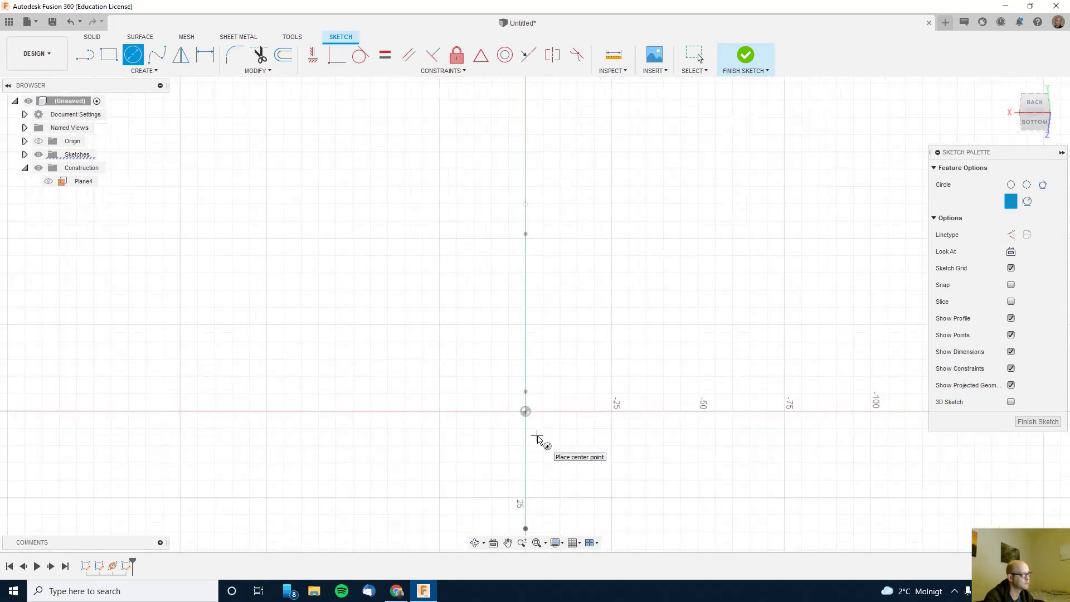
scroll(537, 438, up, 1)
scroll(537, 439, up, 1)
scroll(537, 438, up, 1)
scroll(537, 438, up, 1)
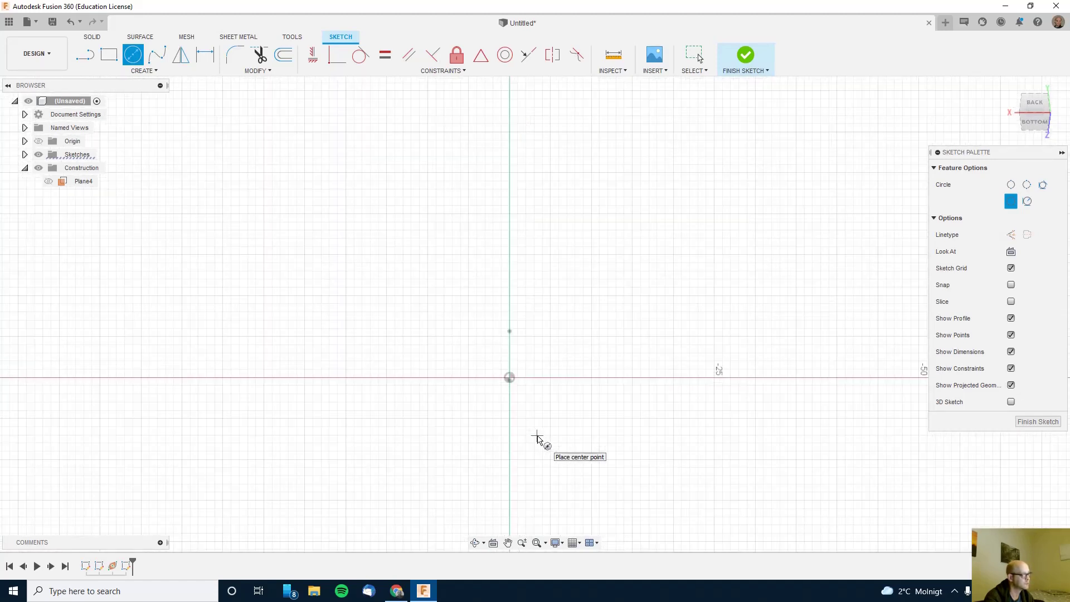
scroll(536, 439, up, 3)
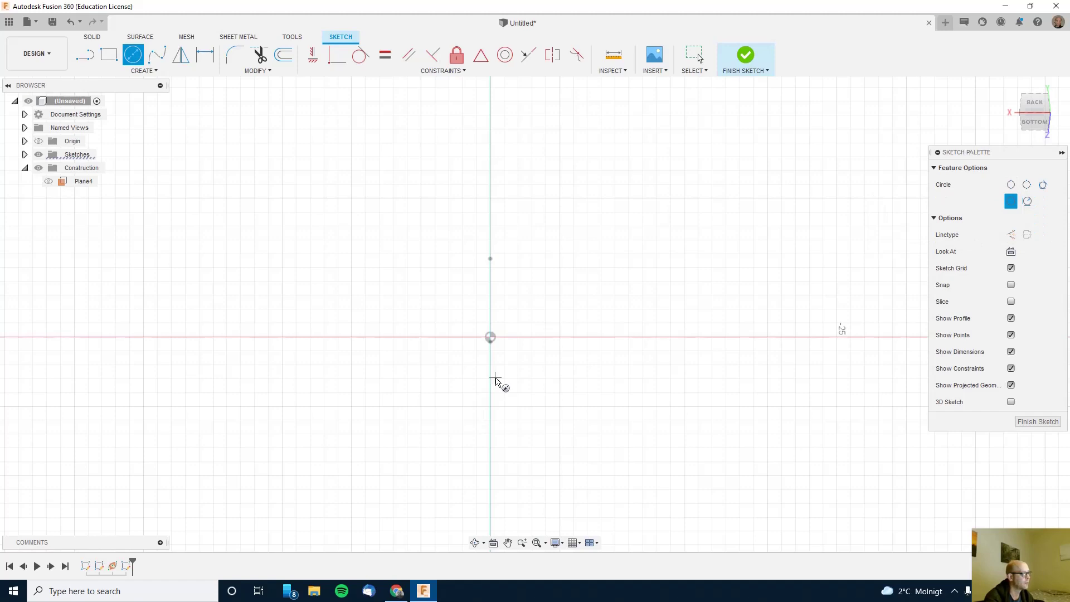
key(Escape)
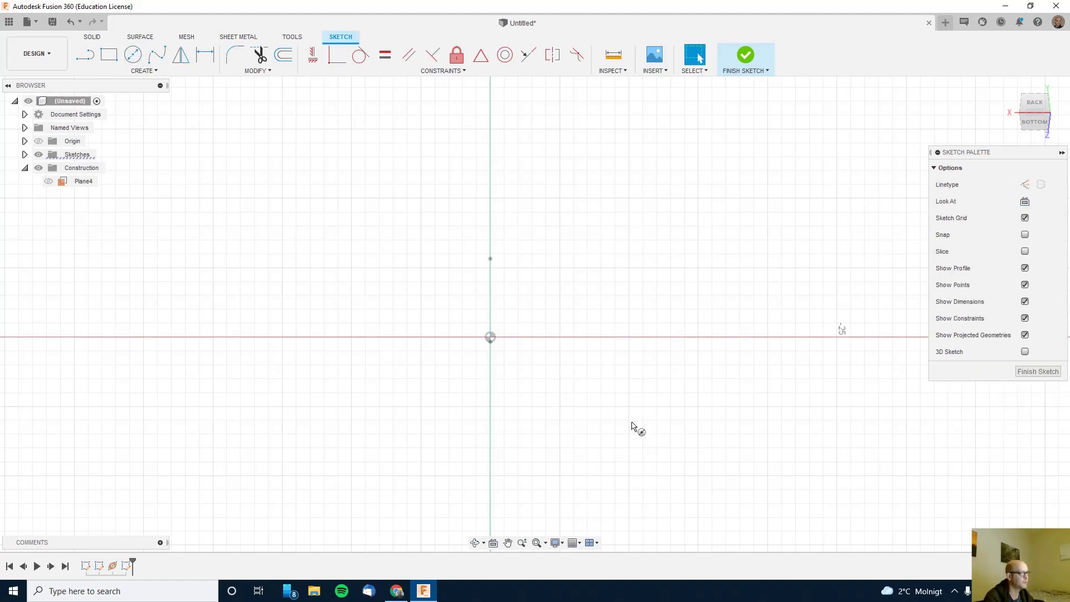
click(1032, 371)
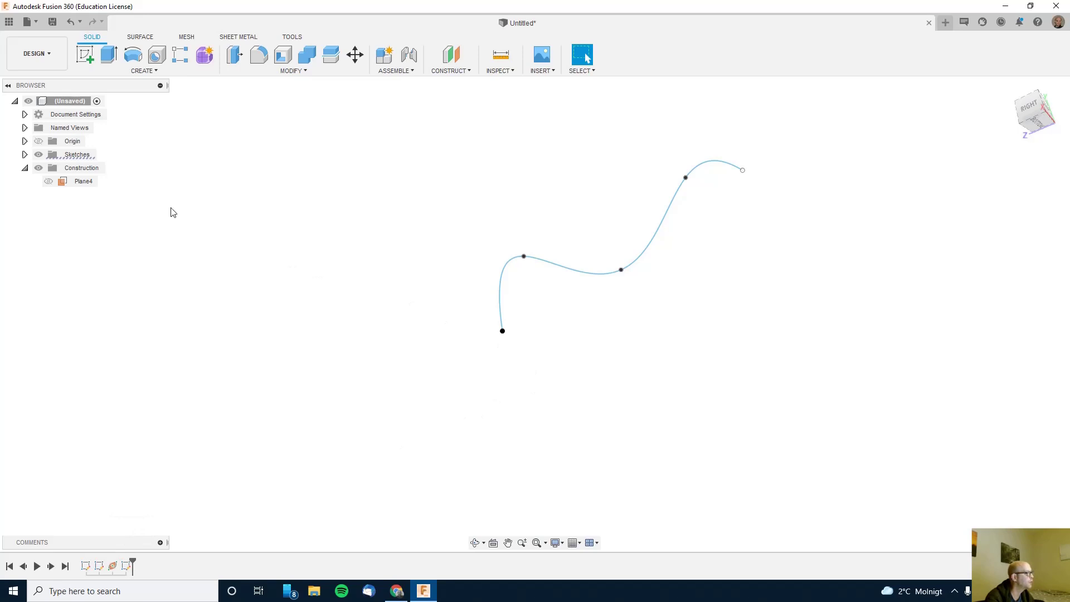
Show Plane4, sketch a centre-diameter circle where the spline crosses it, and finish the sketch.
click(48, 182)
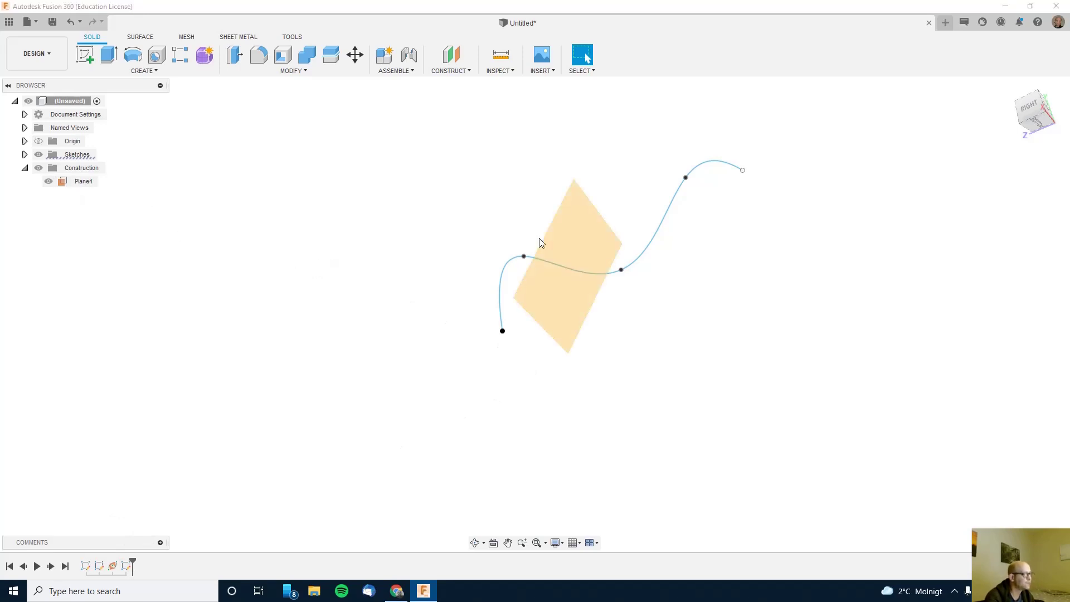
click(89, 59)
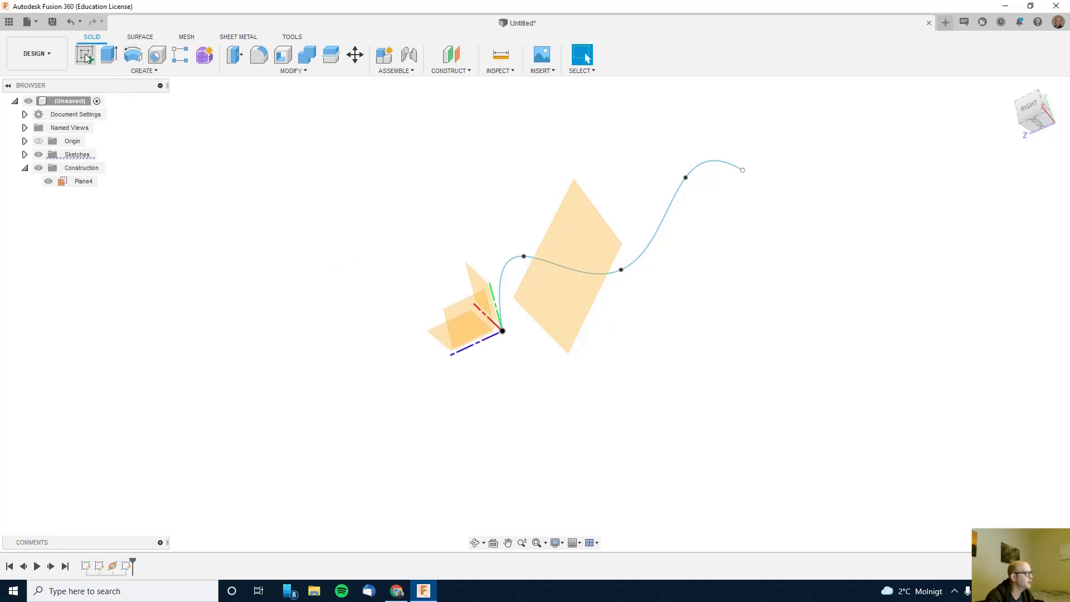
click(574, 295)
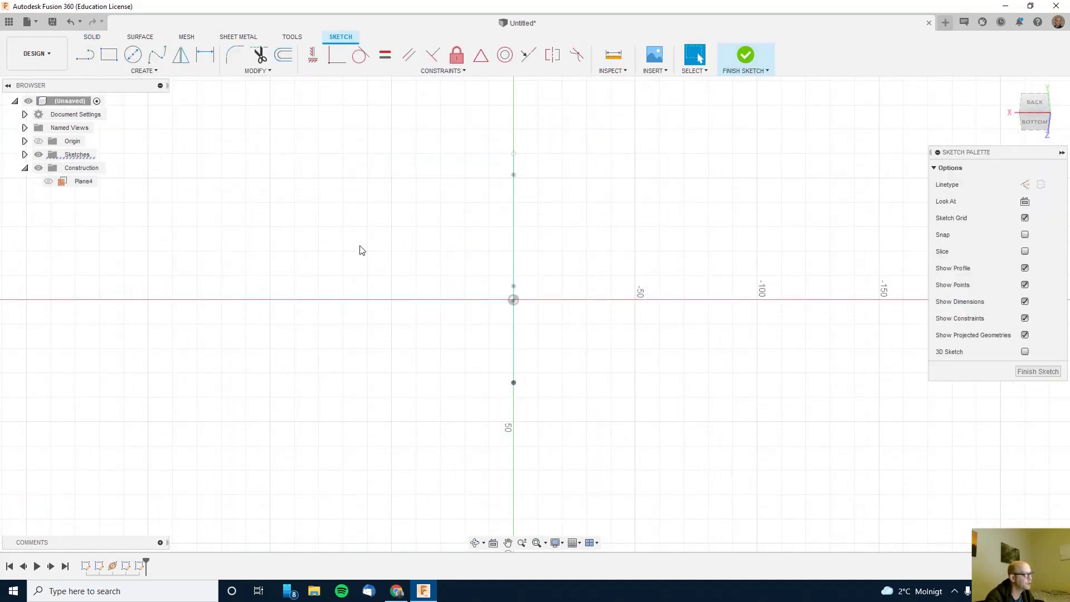
click(131, 57)
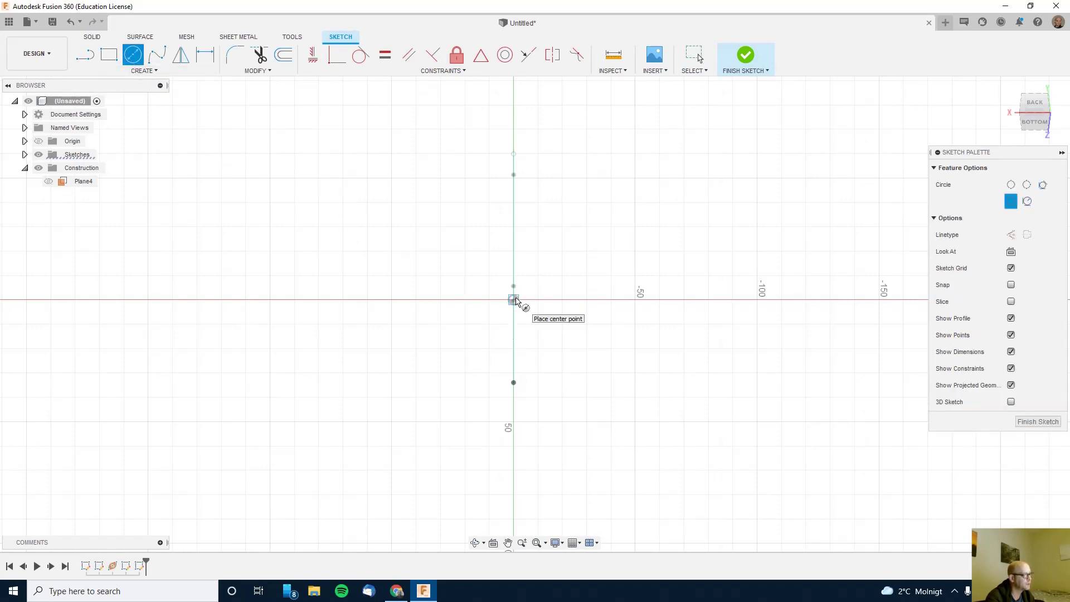
click(515, 300)
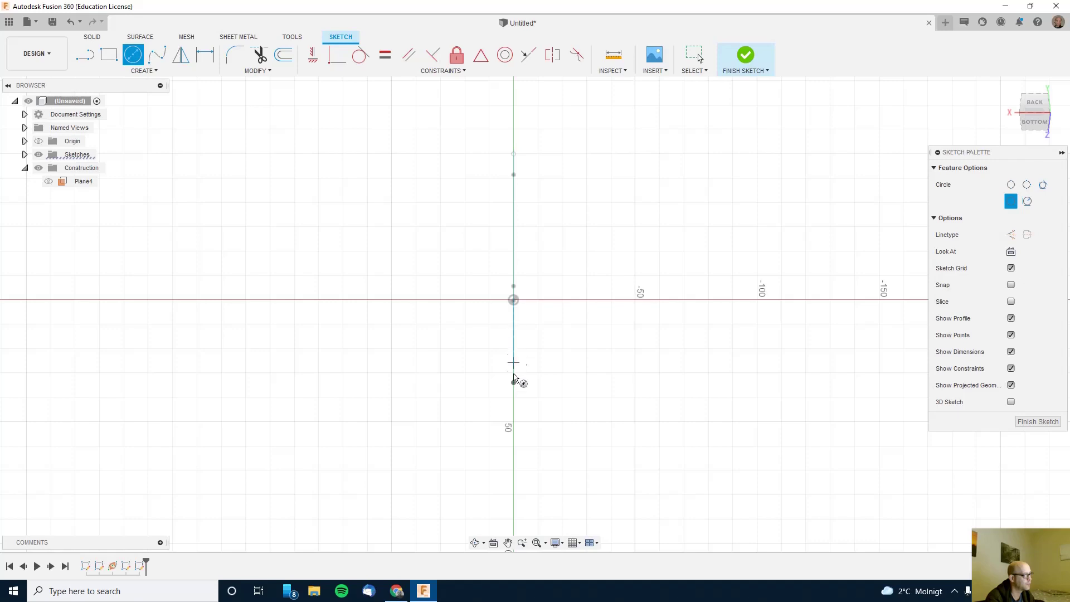
click(513, 381)
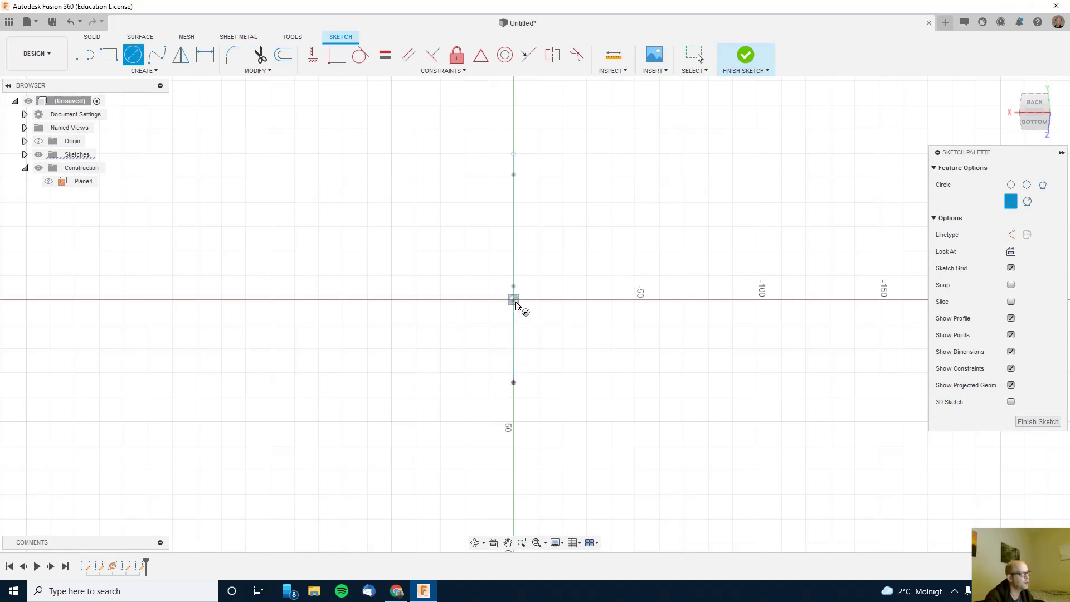
click(514, 301)
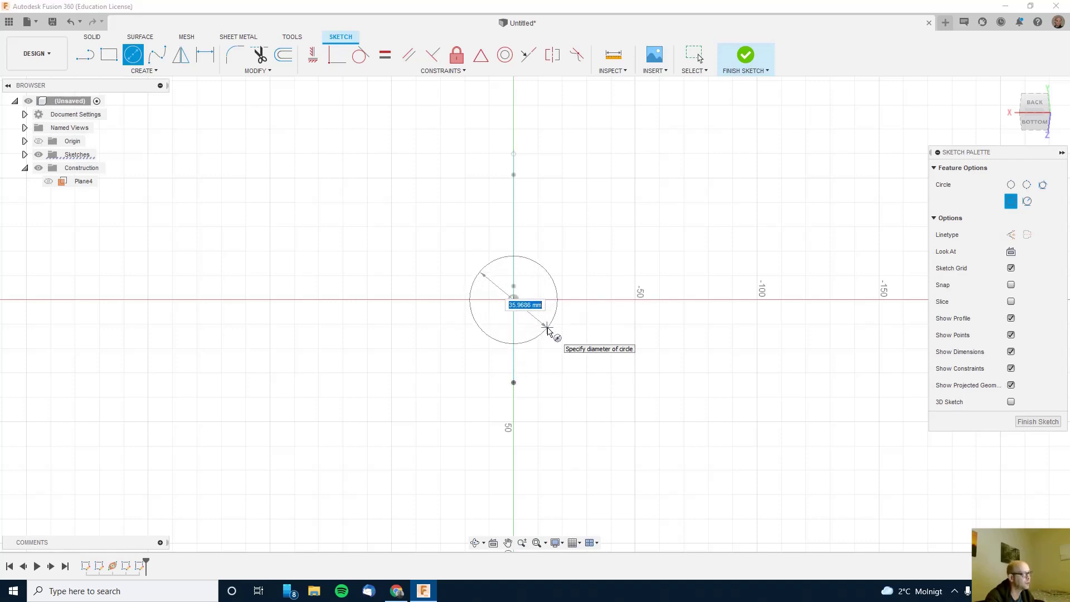
click(547, 330)
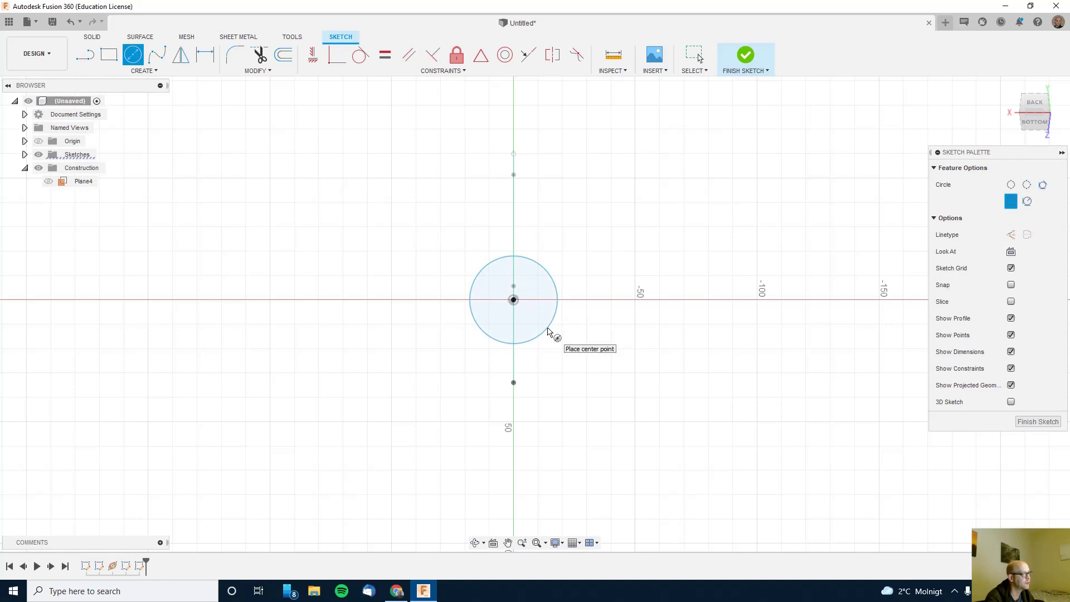
click(1034, 423)
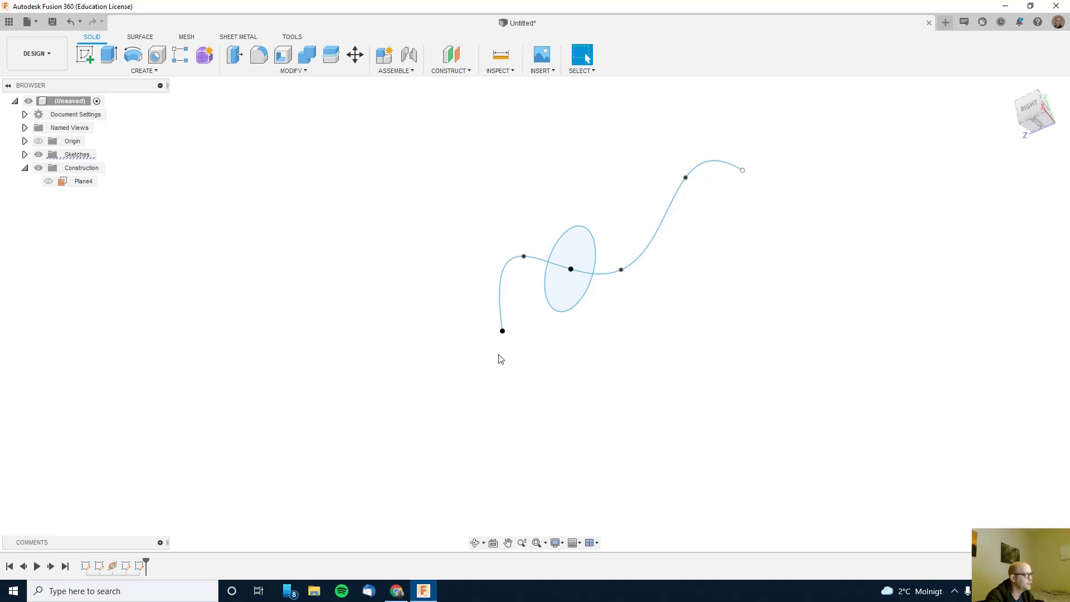
Shrink the circle profile by dragging its edge inward, then cancel a Revolve without applying it.
click(563, 300)
drag(563, 299, 570, 284)
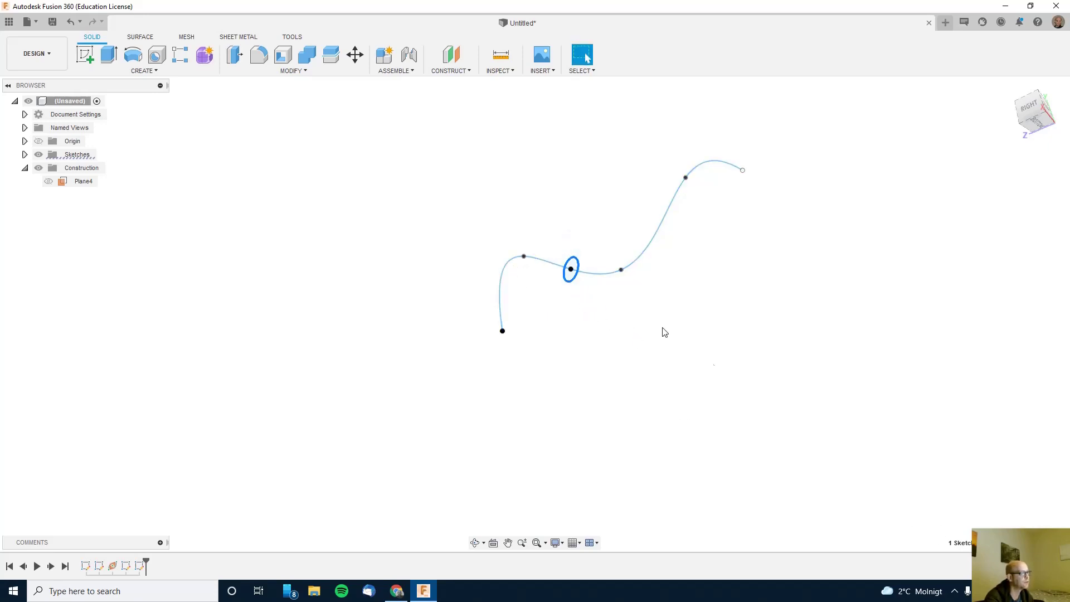
click(133, 56)
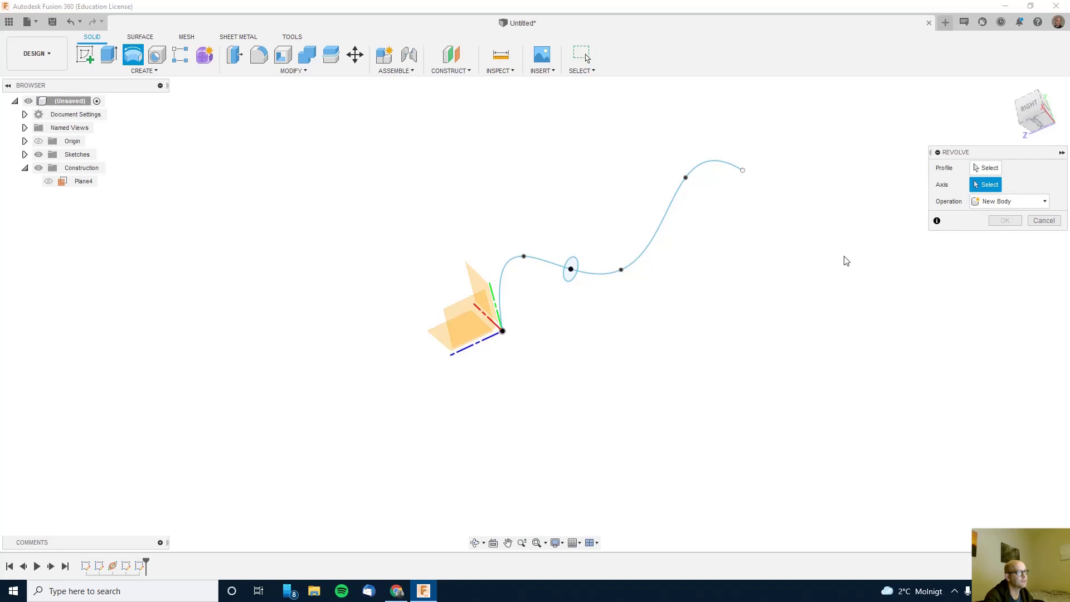
click(1055, 220)
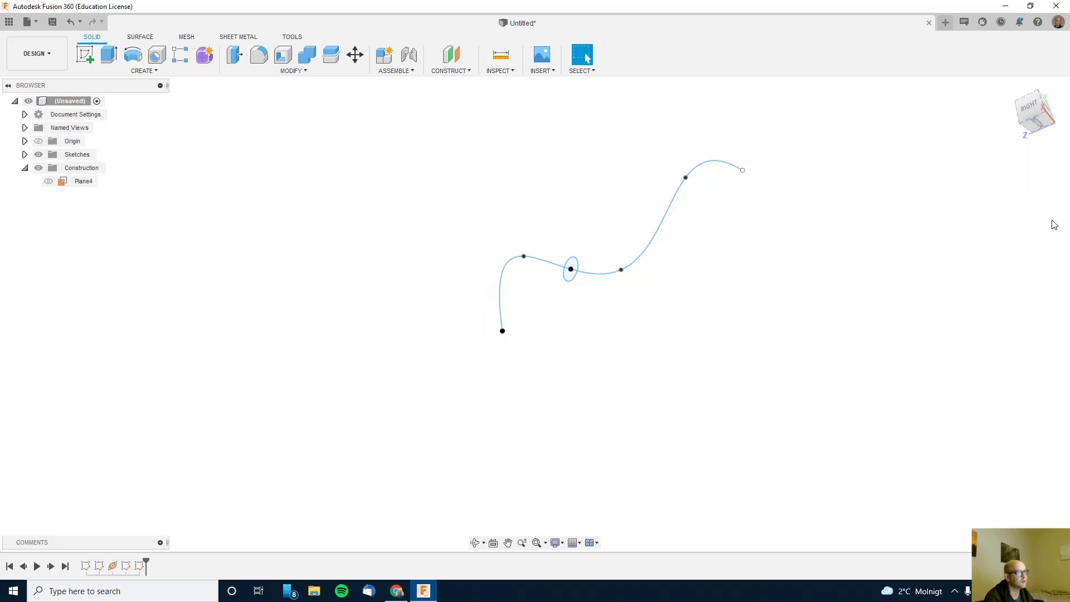
Sweep the small circle profile along the S-shaped spline to create solid tube Body2.
click(140, 71)
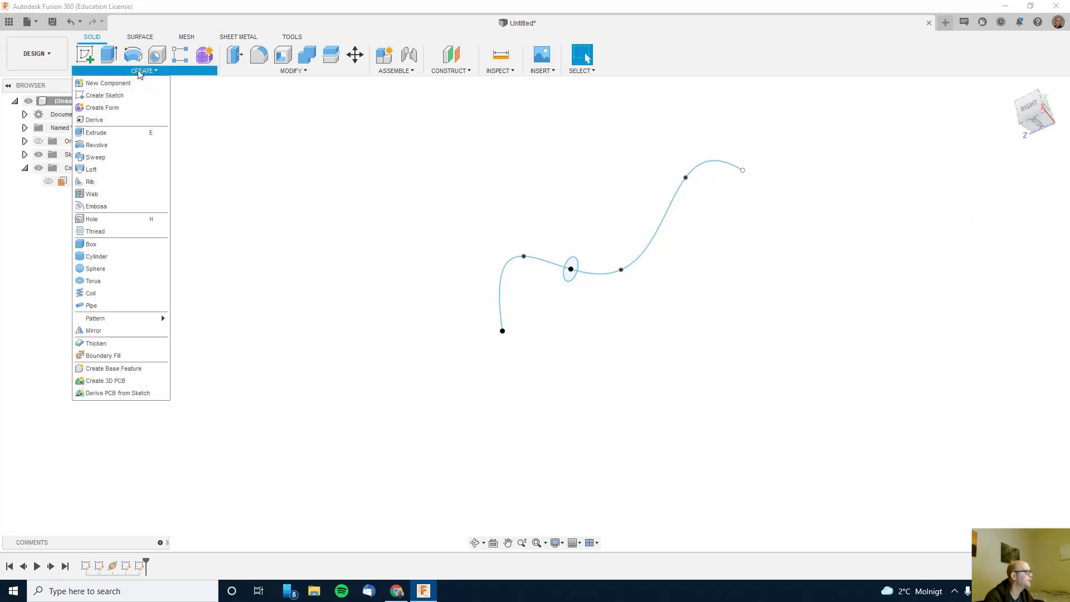
click(104, 158)
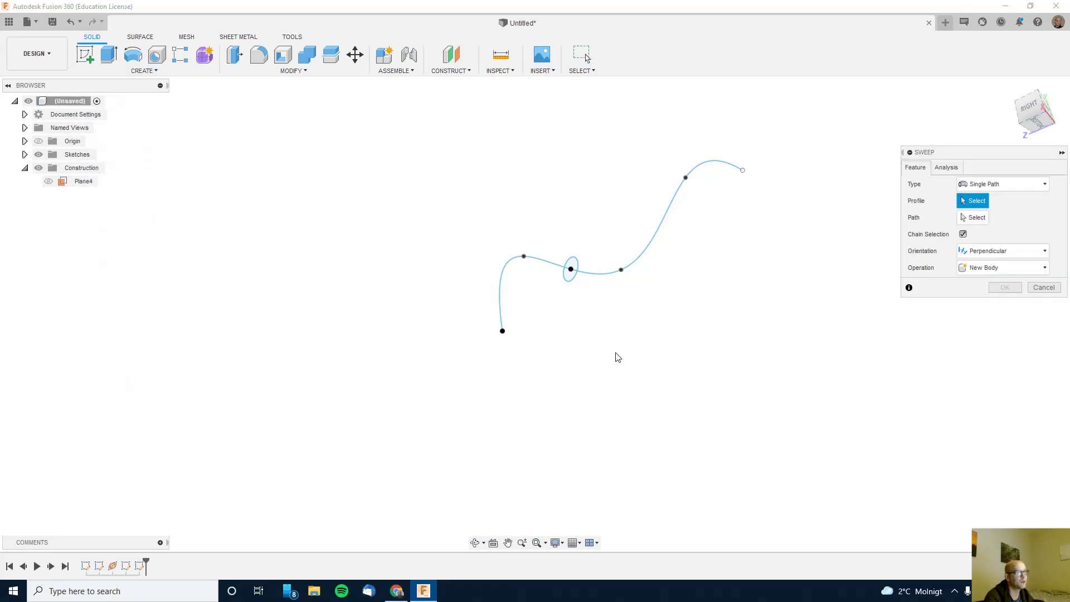
click(572, 273)
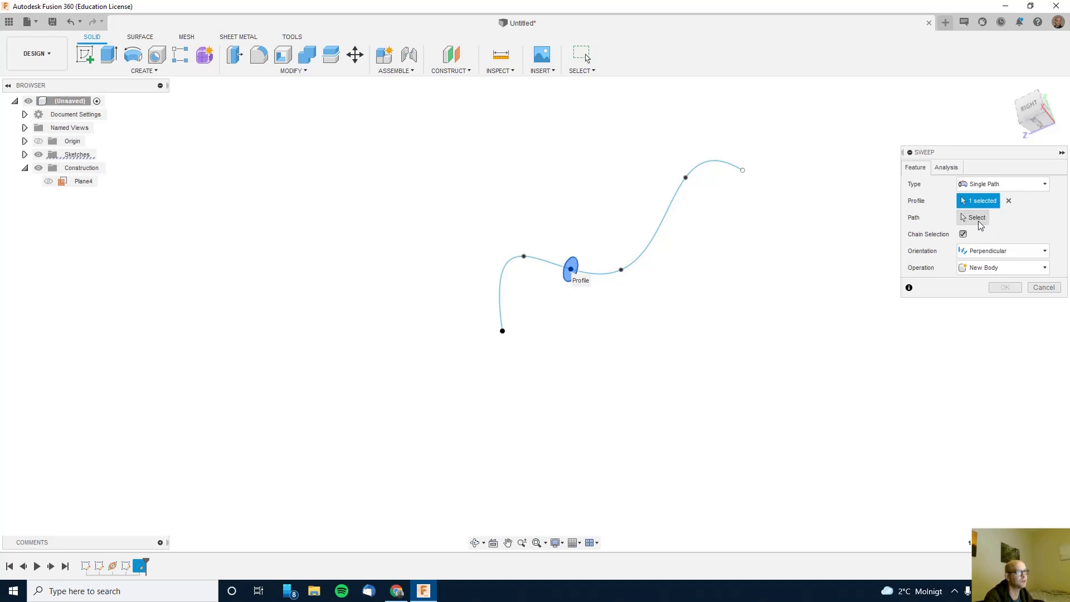
click(980, 225)
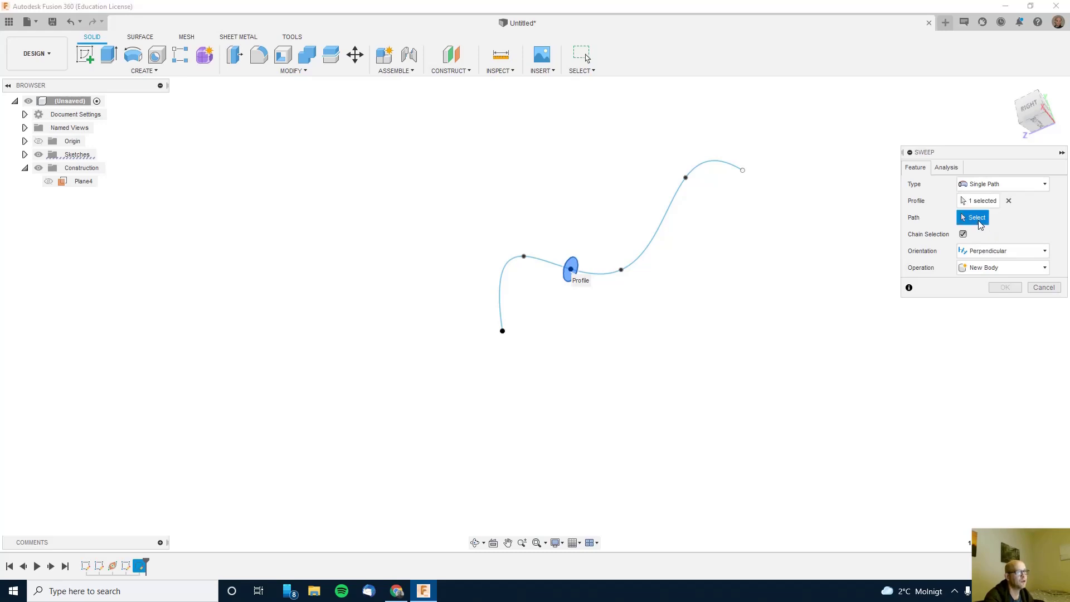
click(637, 262)
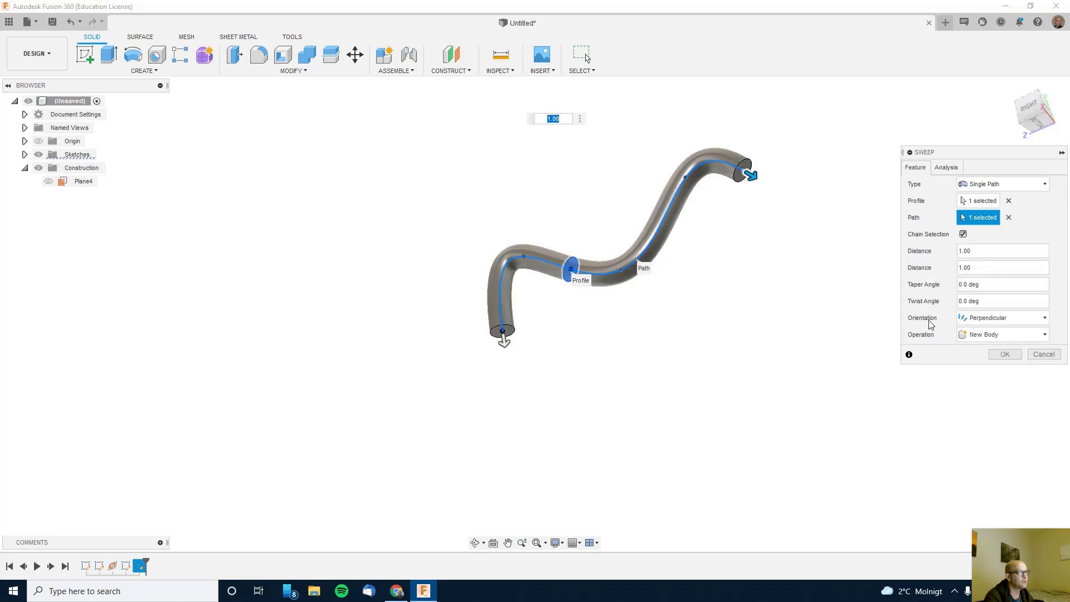
click(1005, 355)
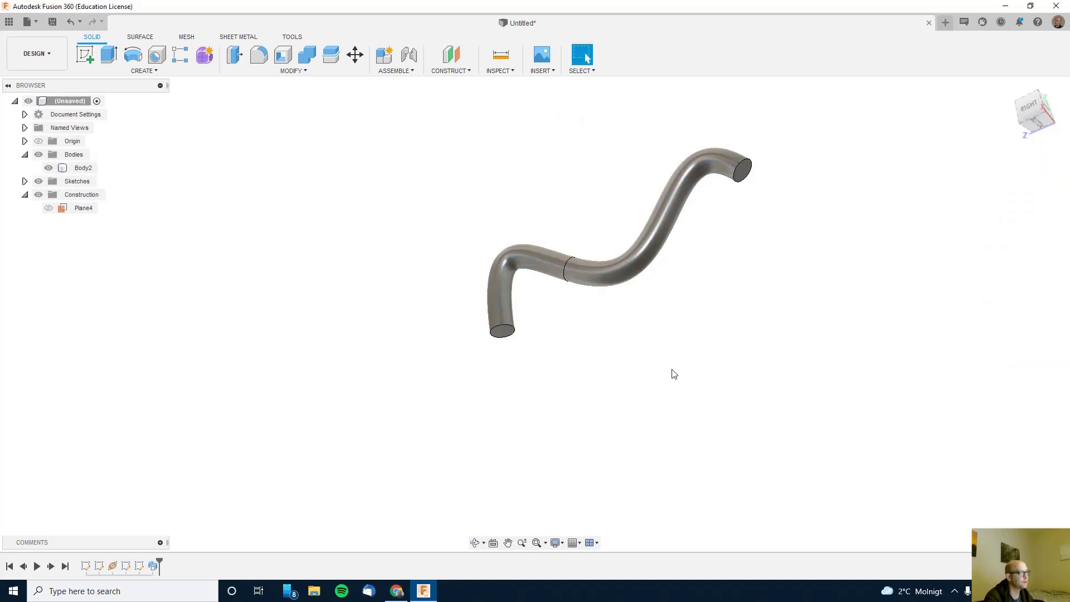
mouse_move(653, 392)
shift+middle_down()
mouse_move(713, 342)
mouse_move(664, 372)
mouse_move(633, 366)
mouse_move(623, 377)
mouse_move(722, 422)
mouse_move(710, 377)
mouse_move(725, 341)
mouse_move(741, 422)
mouse_move(673, 426)
mouse_move(645, 382)
mouse_move(607, 373)
mouse_move(627, 428)
mouse_move(664, 432)
shift+middle_up()
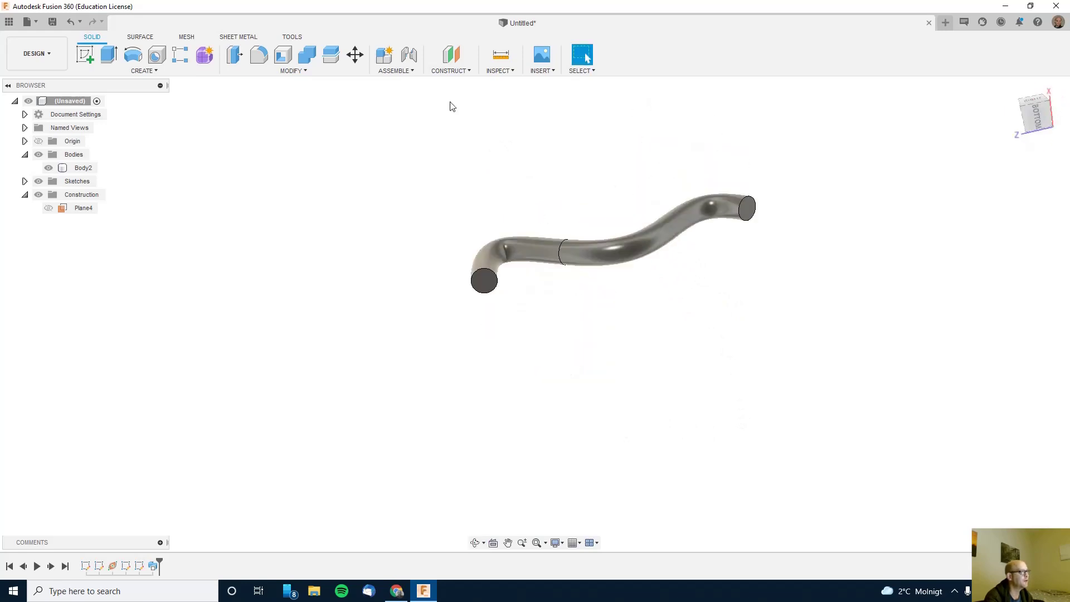
Show the CONSTRUCT dropdown list over the swept tube.
click(450, 71)
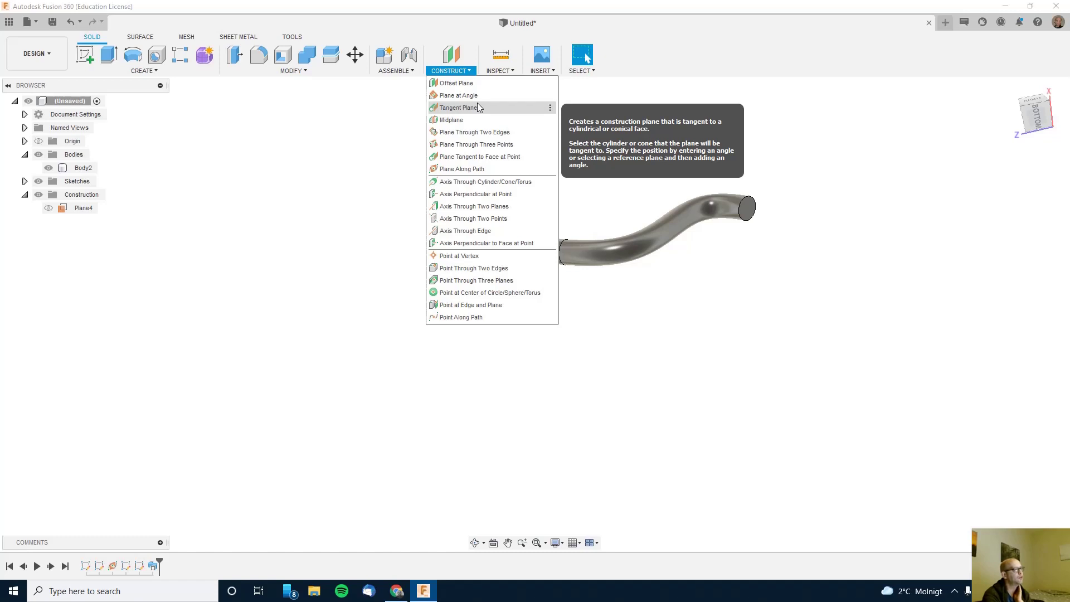
Dismiss the CONSTRUCT list without choosing any tool.
click(376, 116)
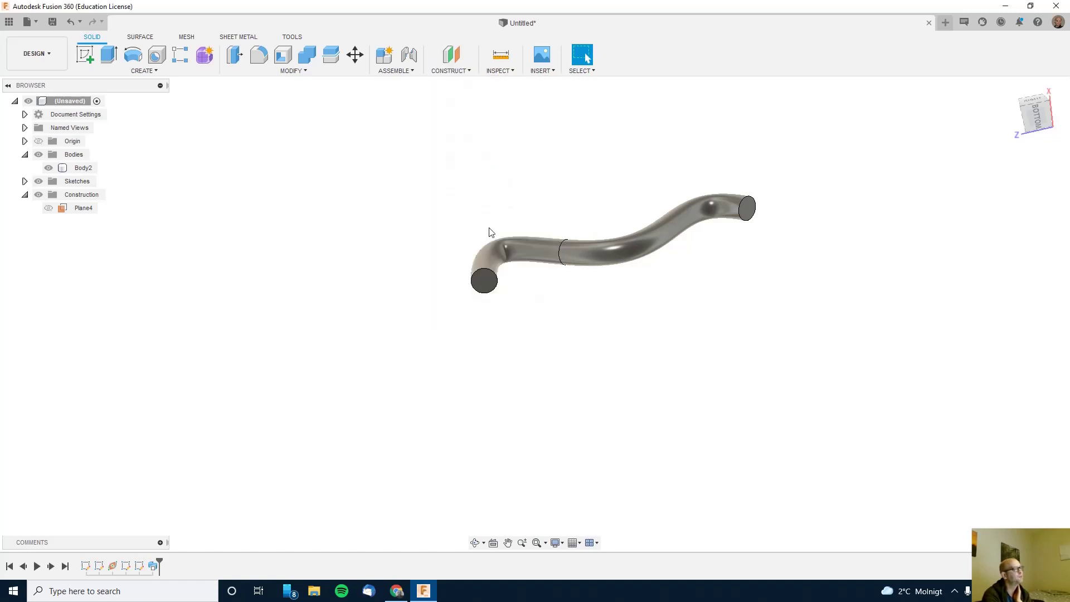